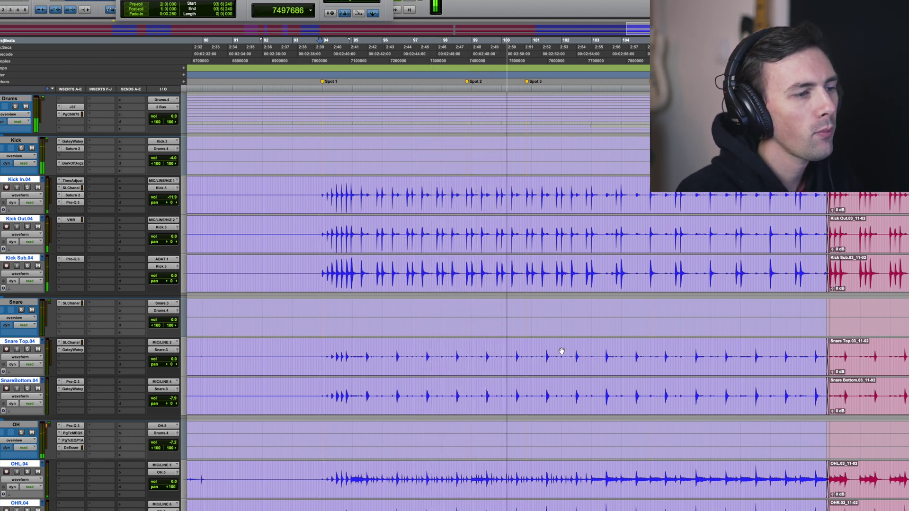
Stop playback and look over all the drum tracks in the section from Spot 1 onward.
{"action": "scroll", "coordinate": [420, 345], "scroll_direction": "right", "scroll_amount": 2}
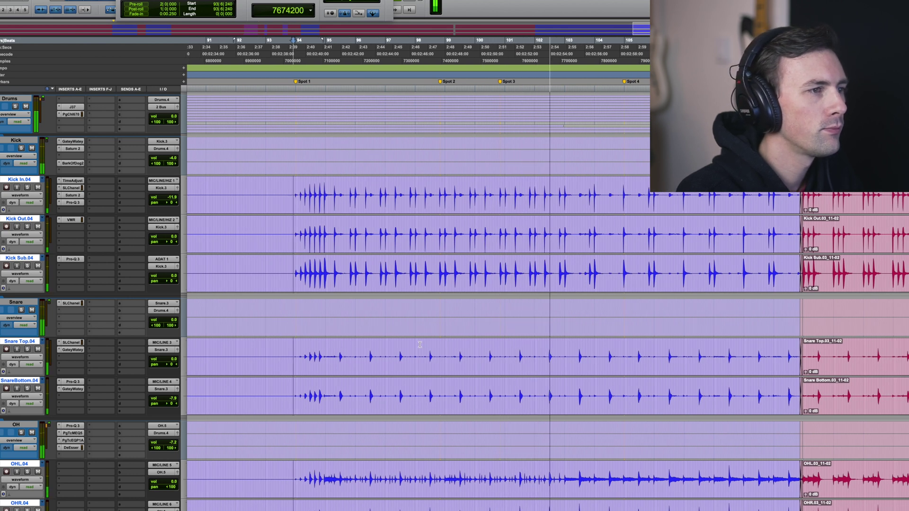
{"action": "key", "text": "space"}
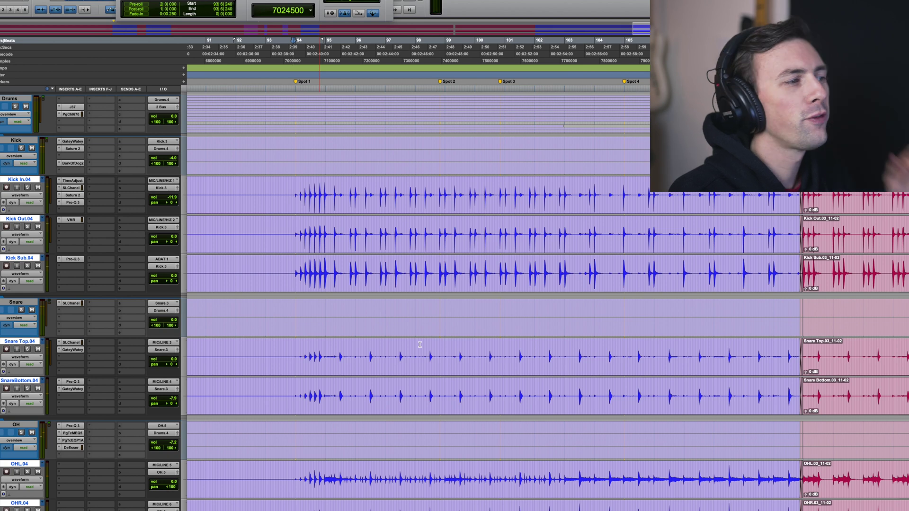
{"action": "scroll", "coordinate": [367, 417], "scroll_direction": "down", "scroll_amount": 10}
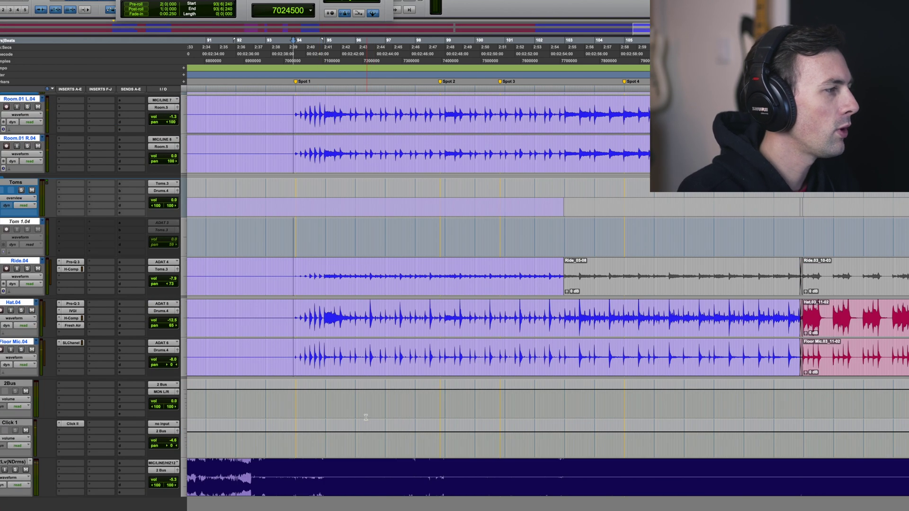
{"action": "left_click", "coordinate": [26, 470]}
{"action": "scroll", "coordinate": [314, 414], "scroll_direction": "down", "scroll_amount": 3}
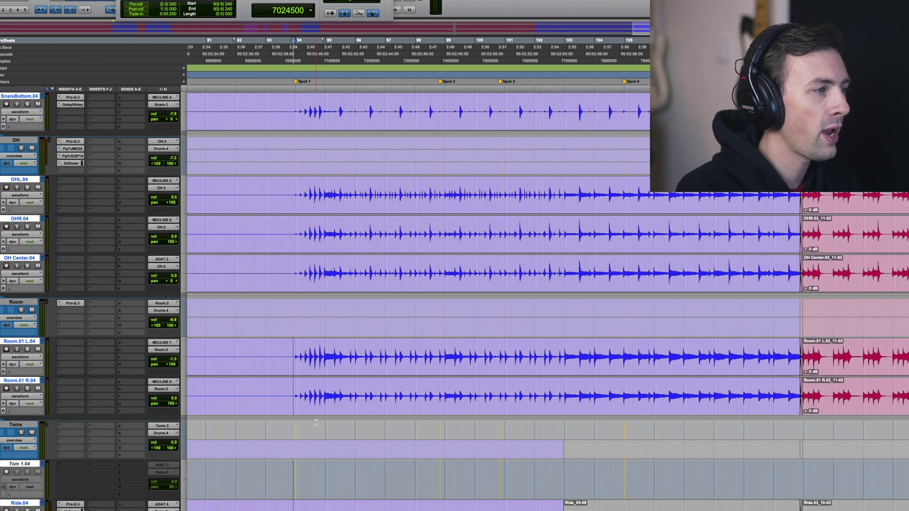
{"action": "scroll", "coordinate": [315, 410], "scroll_direction": "up", "scroll_amount": 3}
{"action": "scroll", "coordinate": [494, 361], "scroll_direction": "up", "scroll_amount": 10}
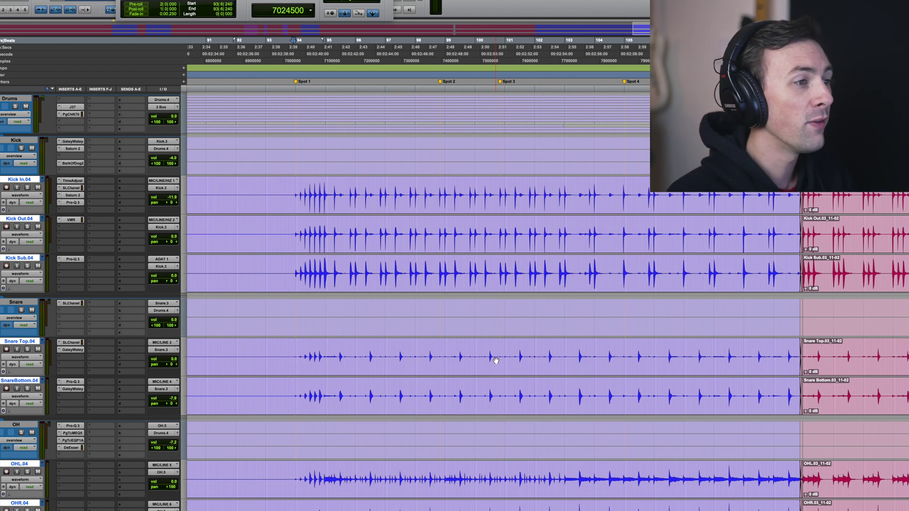
Select the clips along the full length of the grouped drum tracks and consolidate them into one clip per track.
{"action": "key", "text": "r"}
{"action": "key", "text": "r"}
{"action": "key", "text": "r"}
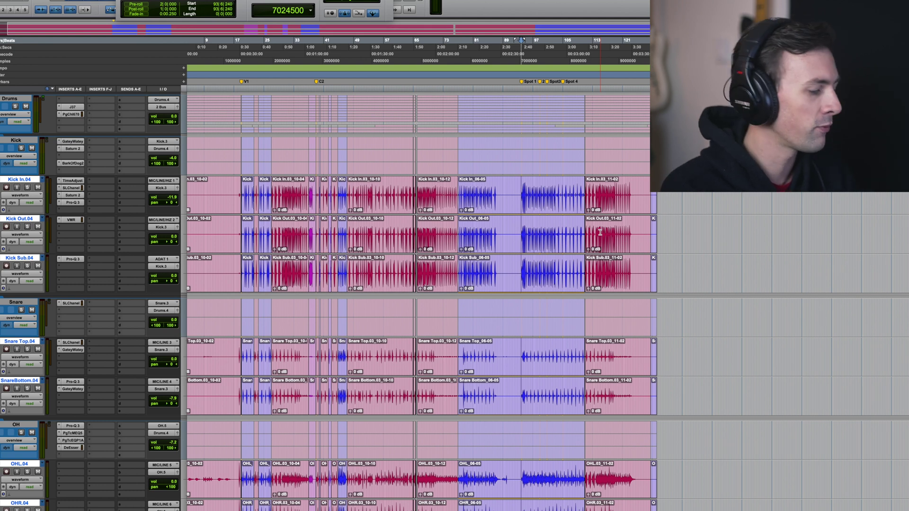
{"action": "key", "text": "Return"}
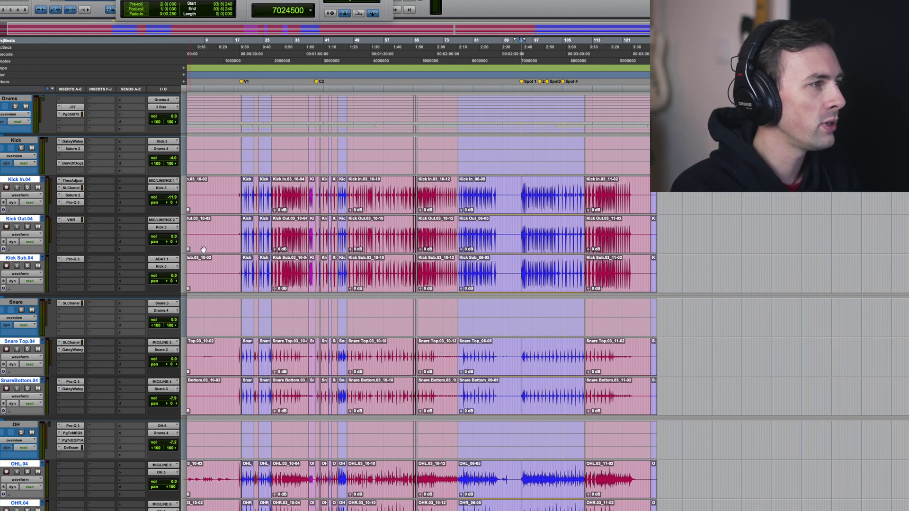
{"action": "left_click", "coordinate": [220, 250]}
{"action": "left_click", "coordinate": [655, 249], "text": "shift"}
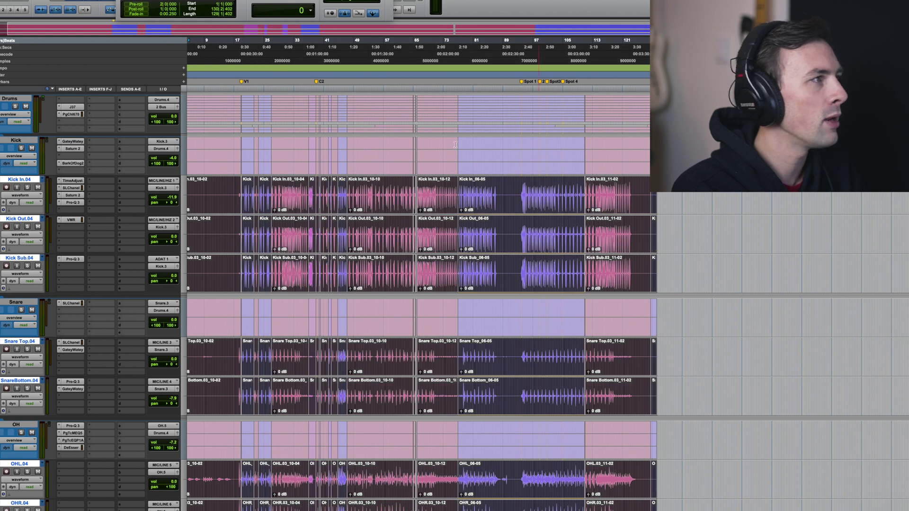
{"action": "left_click", "coordinate": [16, 0]}
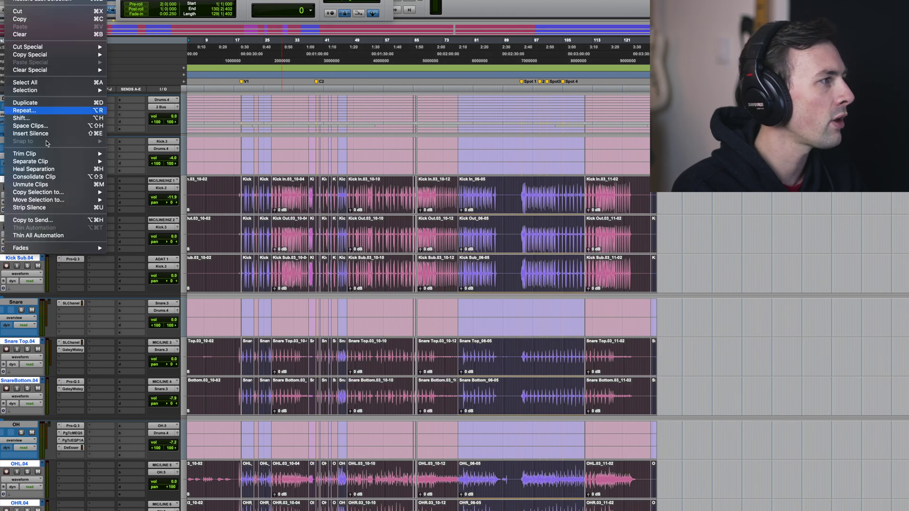
{"action": "left_click", "coordinate": [52, 177]}
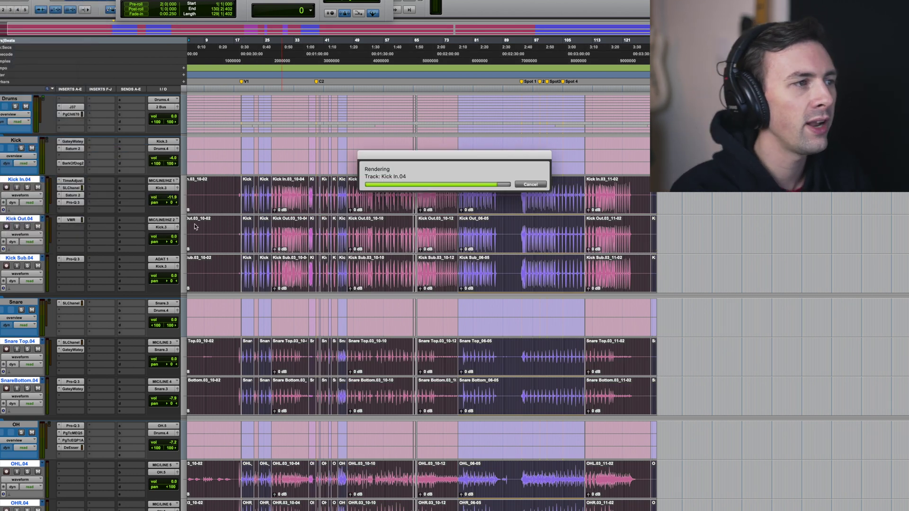
Try splitting the consolidated drum clips just before bar 89 and deleting everything after the split, and undo both edits.
{"action": "left_click", "coordinate": [525, 231]}
{"action": "left_click", "coordinate": [495, 225]}
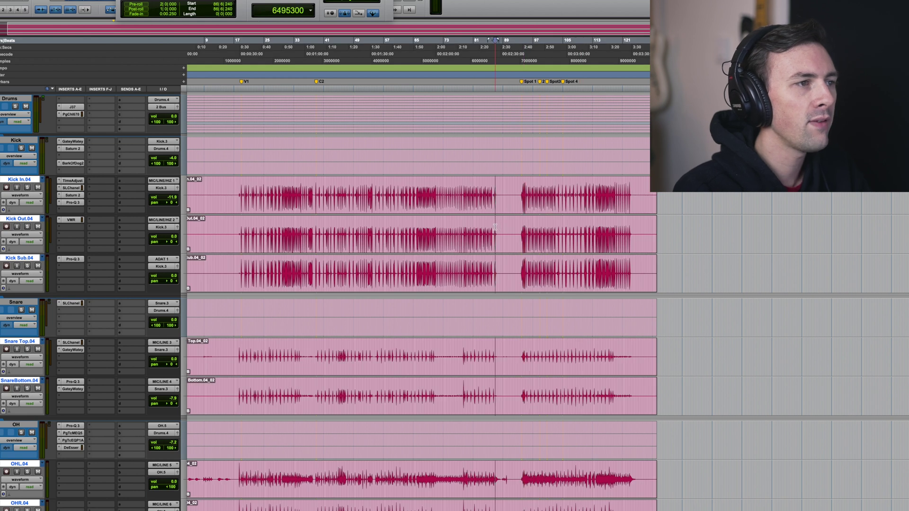
{"action": "left_click", "coordinate": [542, 230]}
{"action": "left_click_drag", "start_coordinate": [491, 227], "coordinate": [562, 230]}
{"action": "left_click", "coordinate": [563, 230]}
{"action": "left_click", "coordinate": [549, 231]}
{"action": "left_click", "coordinate": [505, 223]}
{"action": "key", "text": "super+e"}
{"action": "left_click_drag", "start_coordinate": [521, 237], "coordinate": [557, 239]}
{"action": "key", "text": "Delete"}
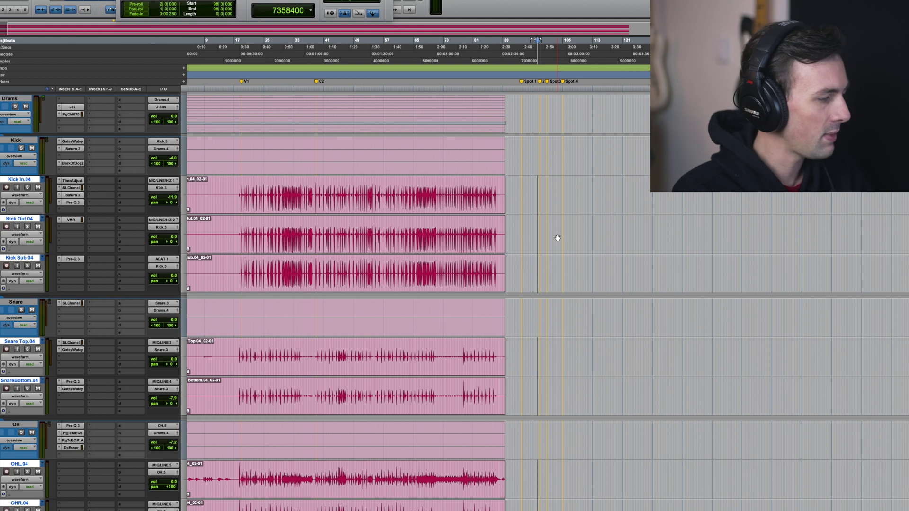
{"action": "key", "text": "super+z"}
{"action": "key", "text": "super+z"}
Try separating the Kick In part from just before Spot 1 to about bar 95 and shifting it slightly later, and undo it.
{"action": "left_click", "coordinate": [558, 237]}
{"action": "key", "text": "super+bracketright"}
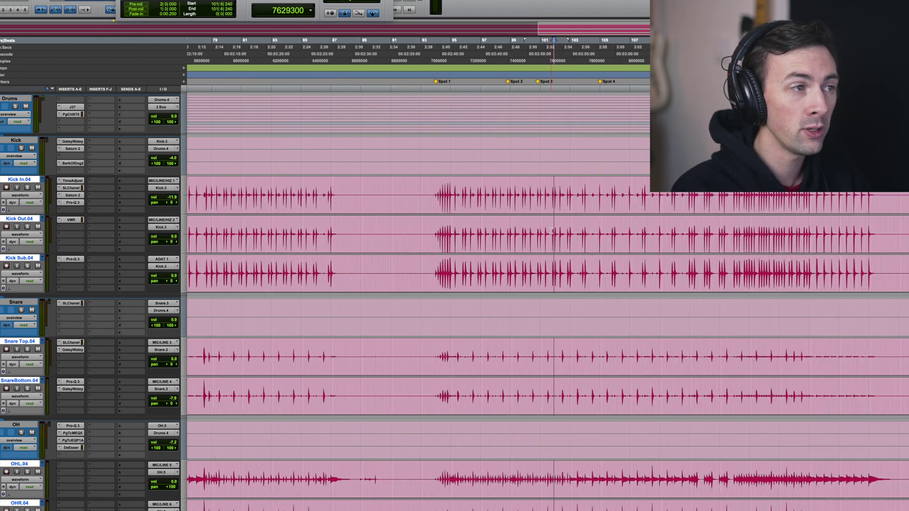
{"action": "left_click", "coordinate": [482, 229]}
{"action": "key", "text": "super+bracketright"}
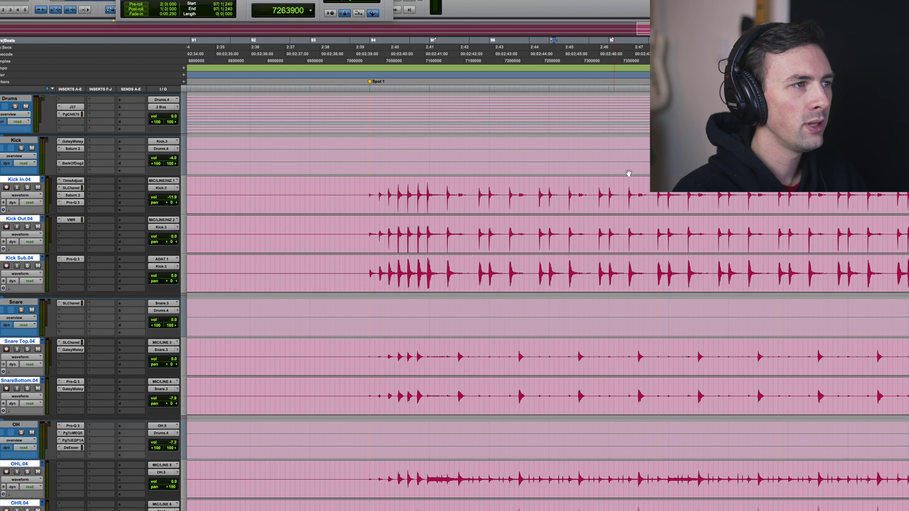
{"action": "left_click_drag", "start_coordinate": [366, 189], "coordinate": [438, 183]}
{"action": "key", "text": "b"}
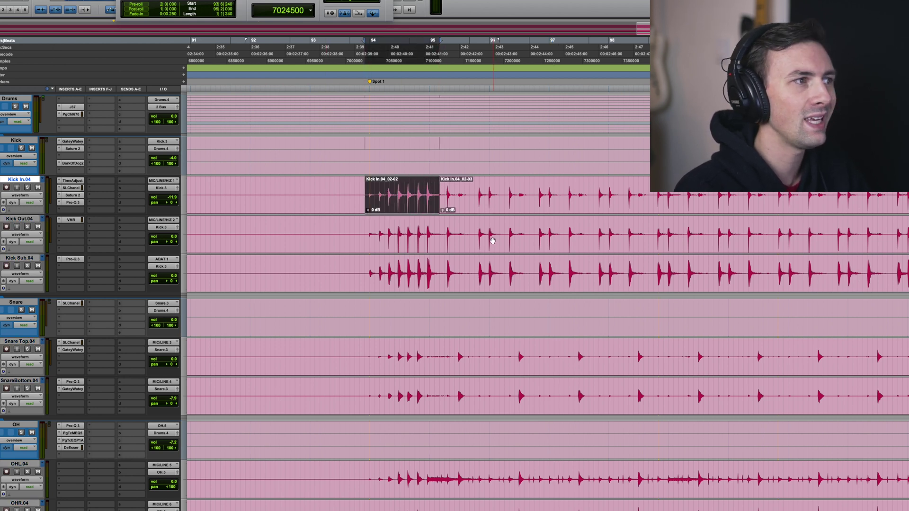
{"action": "left_click_drag", "start_coordinate": [381, 204], "coordinate": [386, 204]}
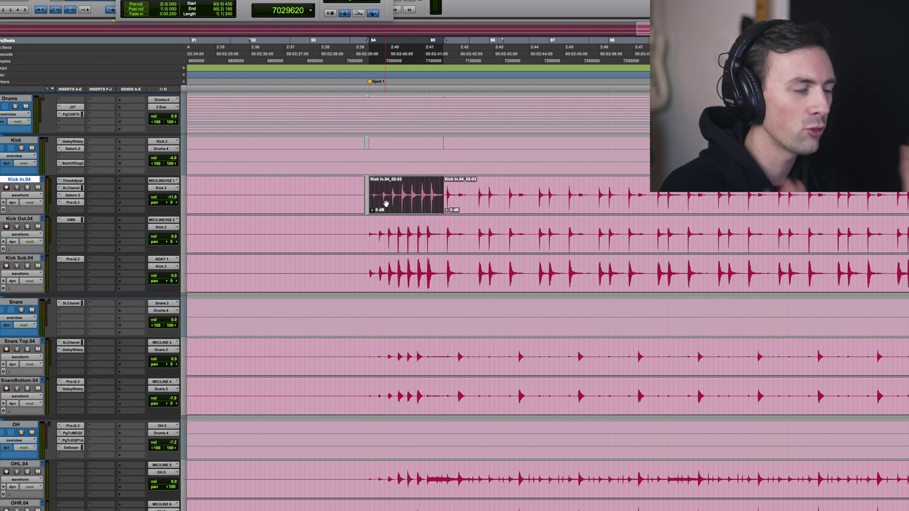
{"action": "key", "text": "minus"}
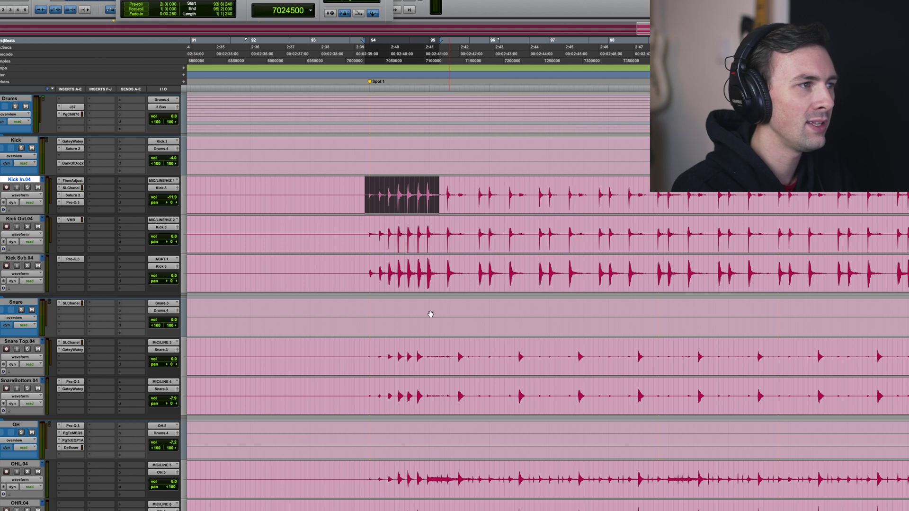
Select the range from about bar 91 to Spot 2 across the grouped drum tracks, and extend the selection to everything.
{"action": "left_click", "coordinate": [406, 223]}
{"action": "key", "text": "ctrl+bracketleft"}
{"action": "key", "text": "ctrl+bracketleft"}
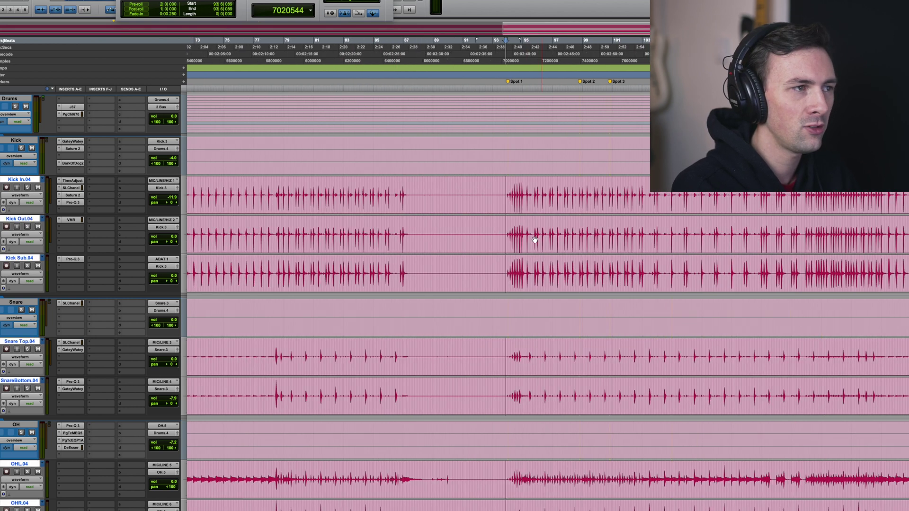
{"action": "double_click", "coordinate": [478, 232]}
{"action": "left_click", "coordinate": [582, 240], "text": "shift"}
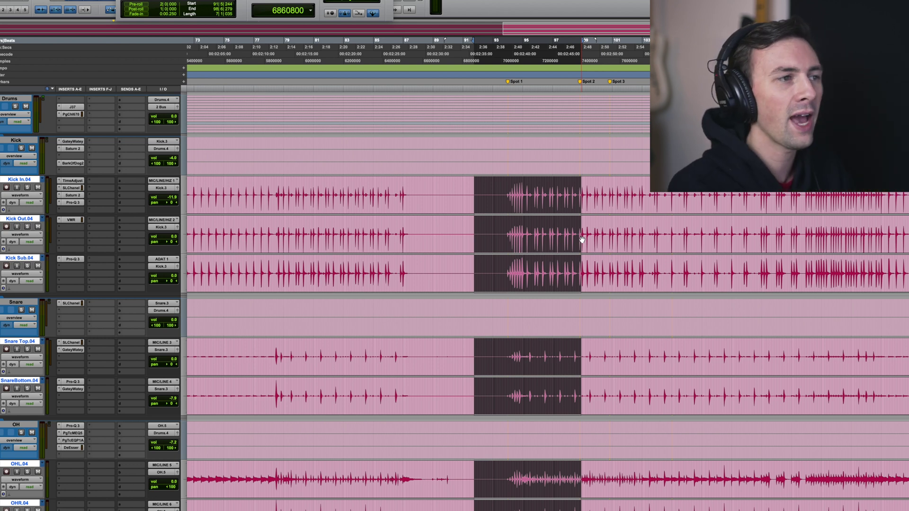
{"action": "key", "text": "super+a"}
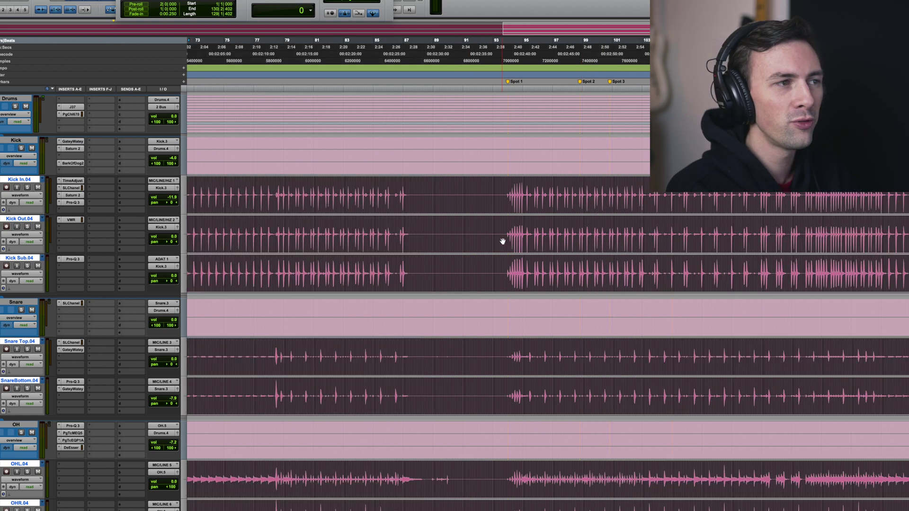
Select all the drum clips and enable Polyphonic elastic audio on the grouped drum tracks.
{"action": "left_click", "coordinate": [605, 230]}
{"action": "key", "text": "super+bracketleft"}
{"action": "left_click", "coordinate": [614, 228]}
{"action": "key", "text": "super+bracketright"}
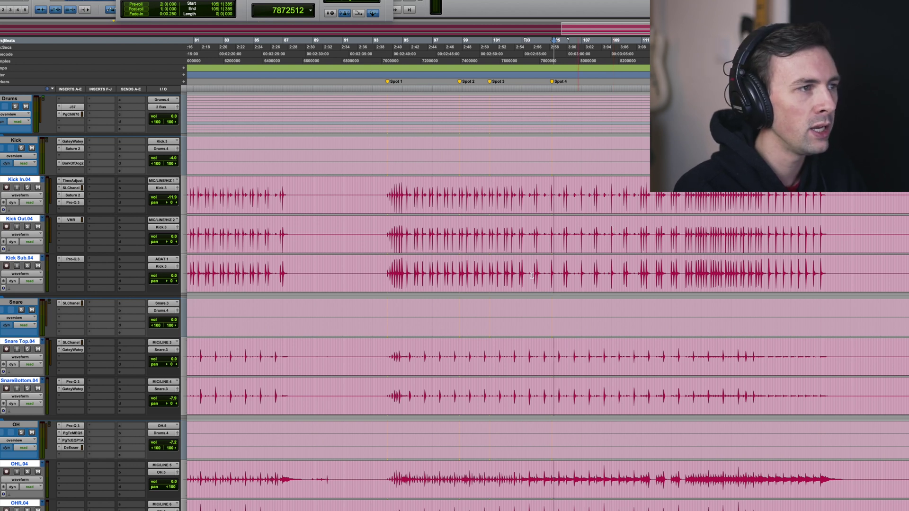
{"action": "key", "text": "super+a"}
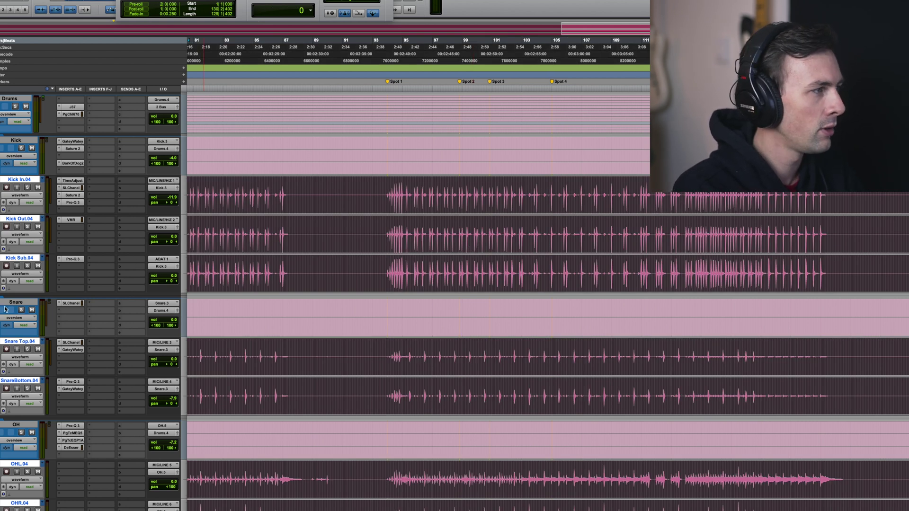
{"action": "left_click", "coordinate": [12, 211]}
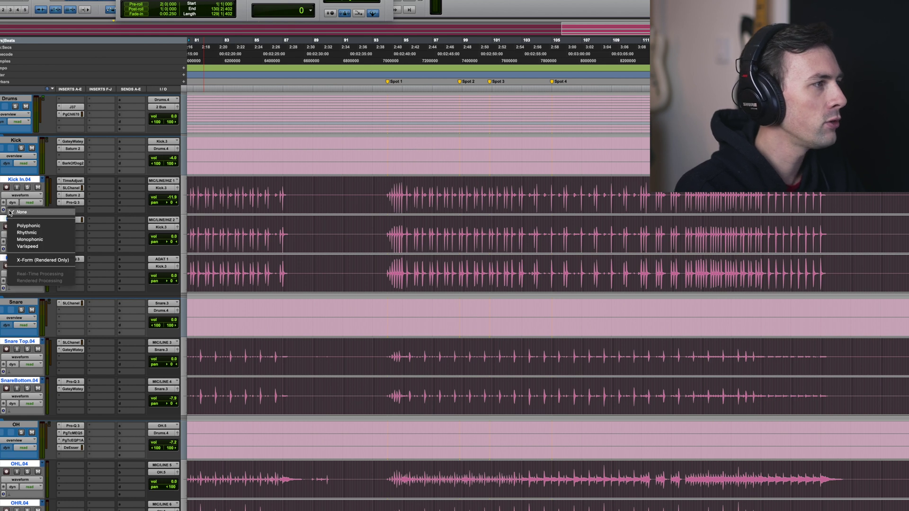
{"action": "left_click", "coordinate": [27, 226]}
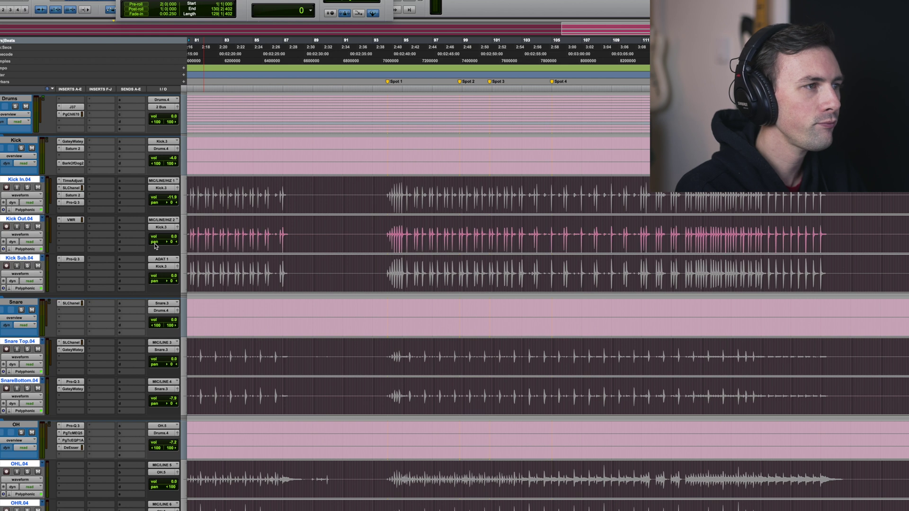
Switch the grouped drum tracks from waveform to warp view.
{"action": "left_click", "coordinate": [551, 231]}
{"action": "key", "text": "super+bracketright"}
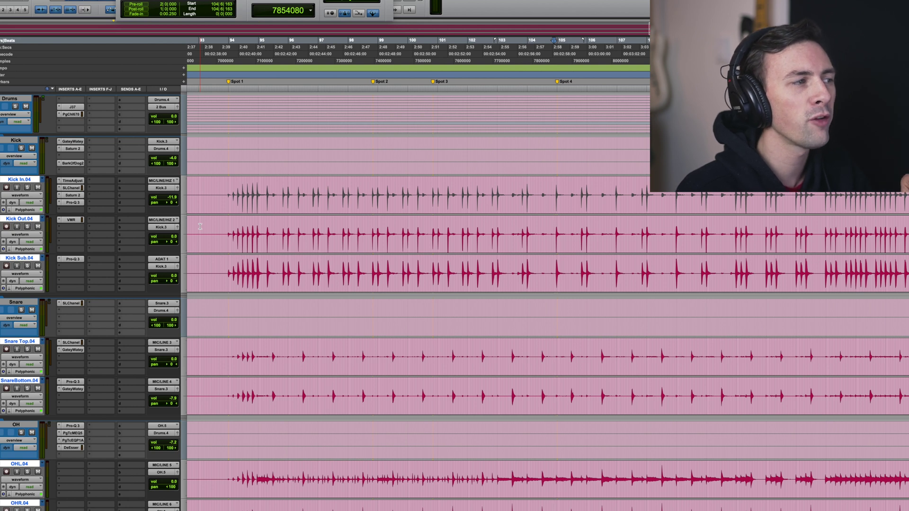
{"action": "left_click", "coordinate": [20, 195], "text": "alt"}
{"action": "left_click", "coordinate": [20, 188], "text": "alt"}
Examine the kick and snare transients in warp view up close around Spot 2.
{"action": "key", "text": "r"}
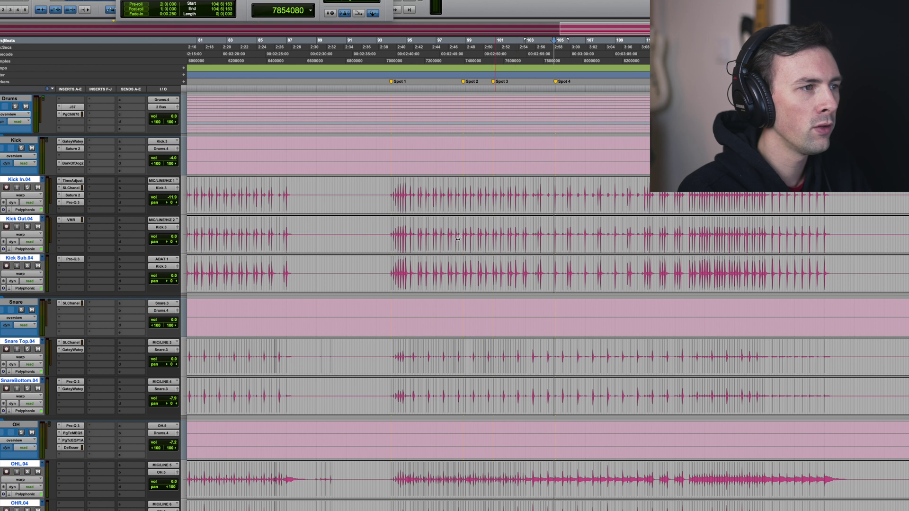
{"action": "key", "text": "t"}
{"action": "key", "text": "t"}
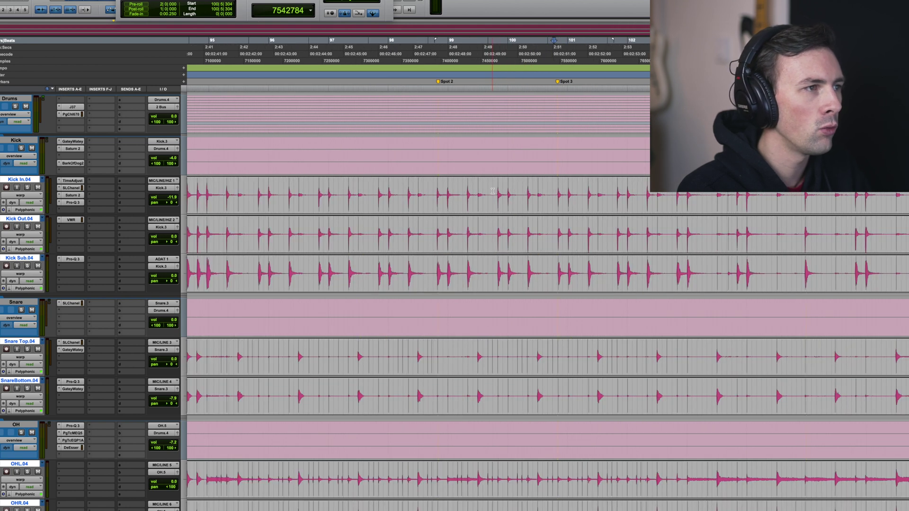
{"action": "left_click", "coordinate": [418, 183]}
{"action": "key", "text": "t"}
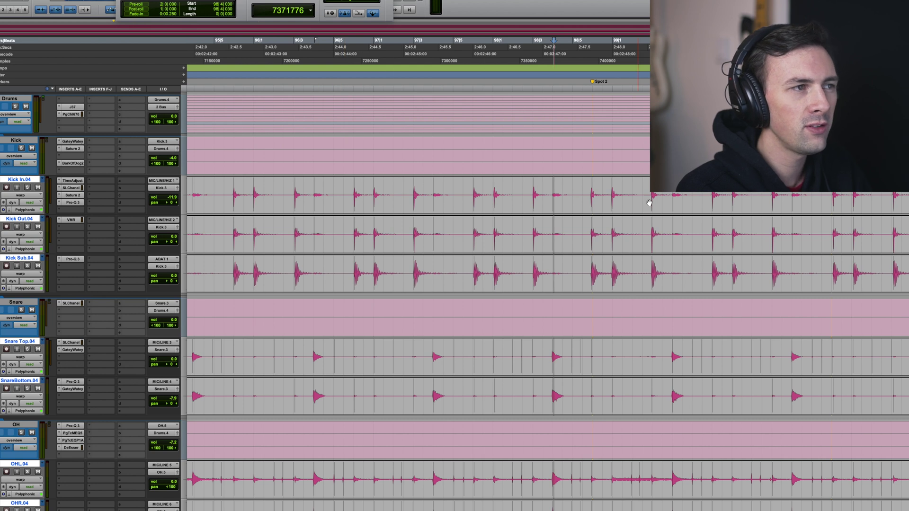
{"action": "key", "text": "r"}
{"action": "key", "text": "r"}
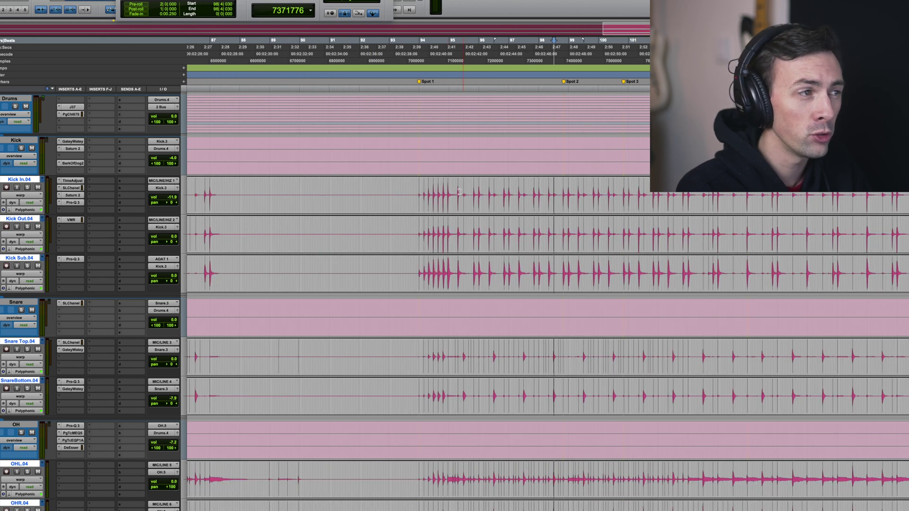
{"action": "left_click_drag", "start_coordinate": [396, 182], "coordinate": [686, 189]}
{"action": "left_click", "coordinate": [668, 190]}
{"action": "left_click", "coordinate": [572, 190]}
{"action": "key", "text": "t"}
{"action": "key", "text": "t"}
{"action": "key", "text": "t"}
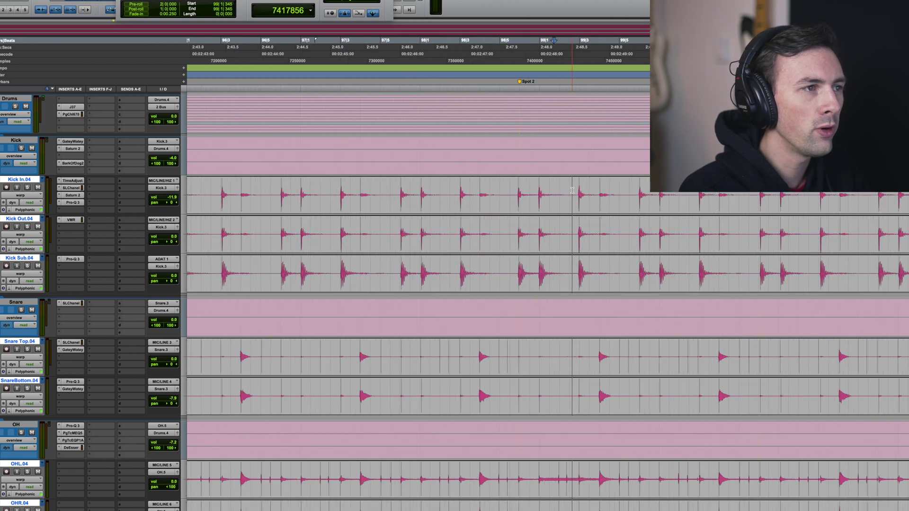
Compare the drum hits with the grid across the section from Spot 1 to Spot 4 in warp view.
{"action": "key", "text": "r"}
{"action": "key", "text": "r"}
{"action": "key", "text": "r"}
{"action": "key", "text": "r"}
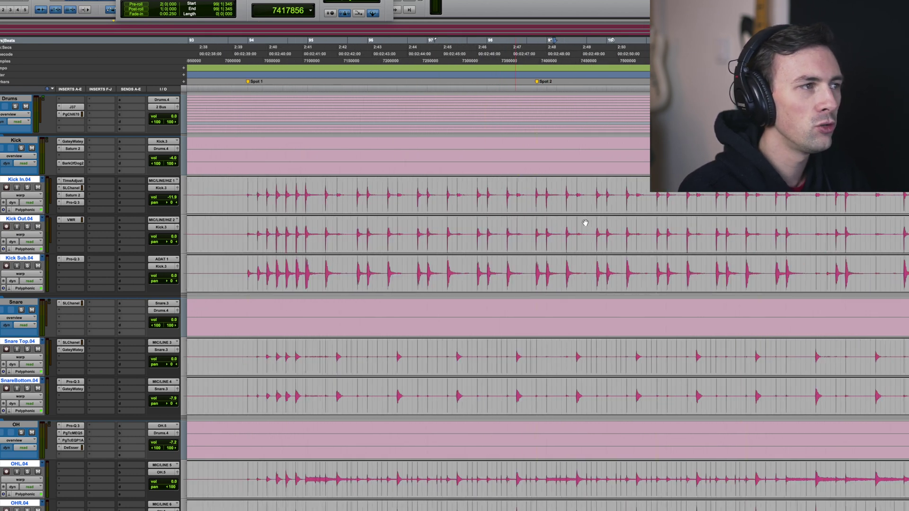
{"action": "left_click", "coordinate": [633, 194]}
{"action": "key", "text": "t"}
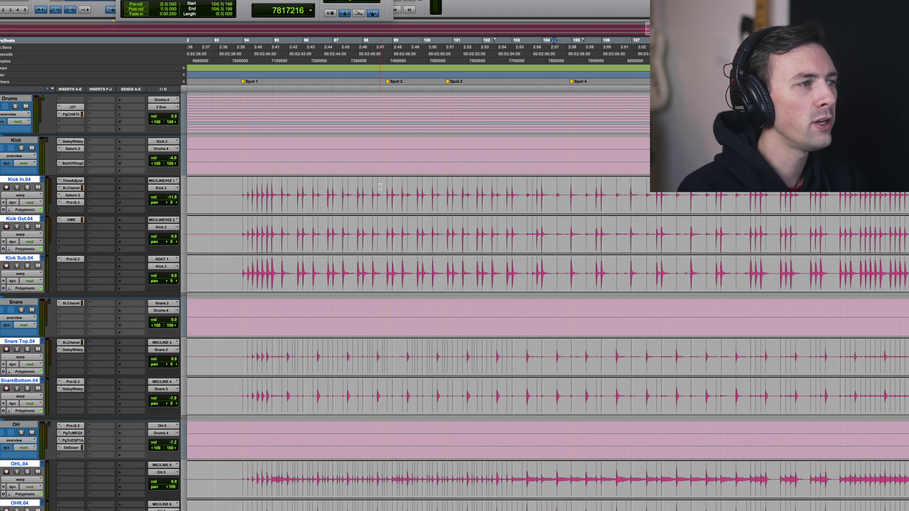
{"action": "left_click", "coordinate": [394, 188]}
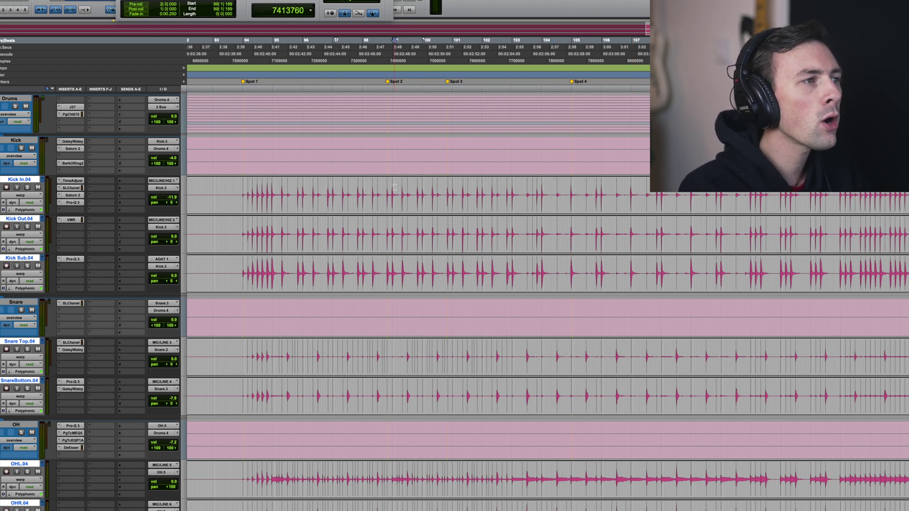
{"action": "key", "text": "ctrl+bracketright"}
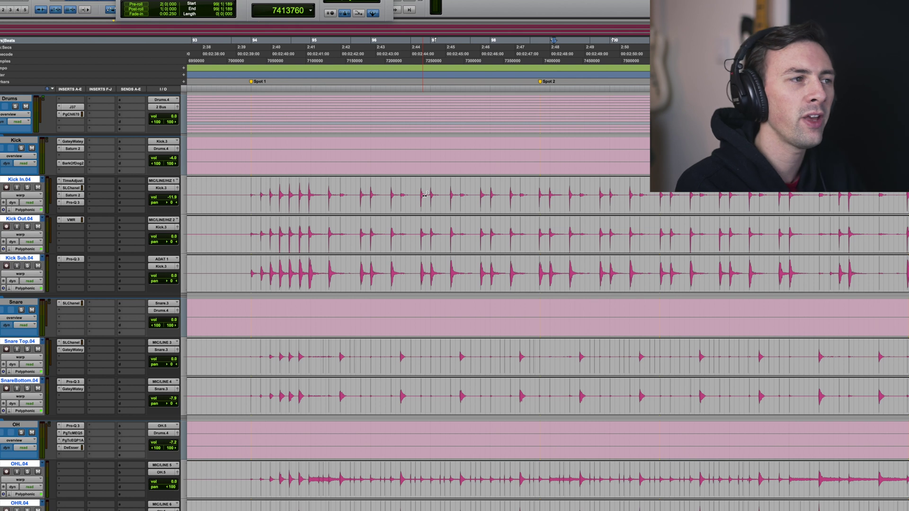
{"action": "key", "text": "ctrl+bracketleft"}
{"action": "key", "text": "ctrl+bracketleft"}
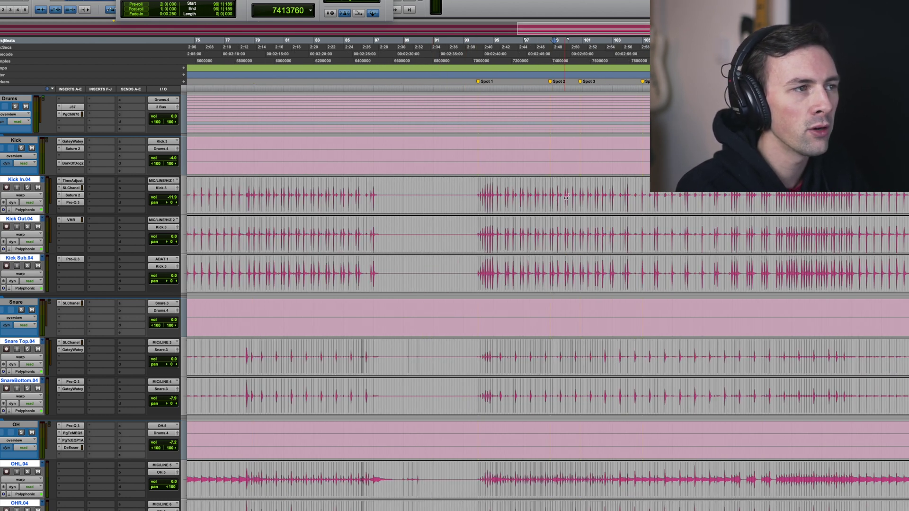
Add a warp marker at bar 92 on all the grouped drum tracks, in the silent gap before Spot 1.
{"action": "left_click", "coordinate": [547, 192]}
{"action": "key", "text": "ctrl+bracketright"}
{"action": "key", "text": "ctrl+bracketright"}
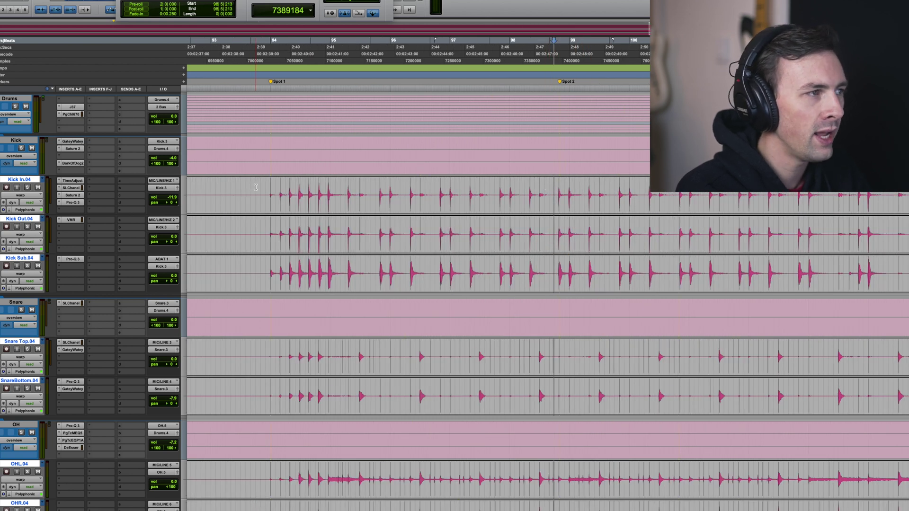
{"action": "left_click_drag", "start_coordinate": [260, 189], "coordinate": [565, 182]}
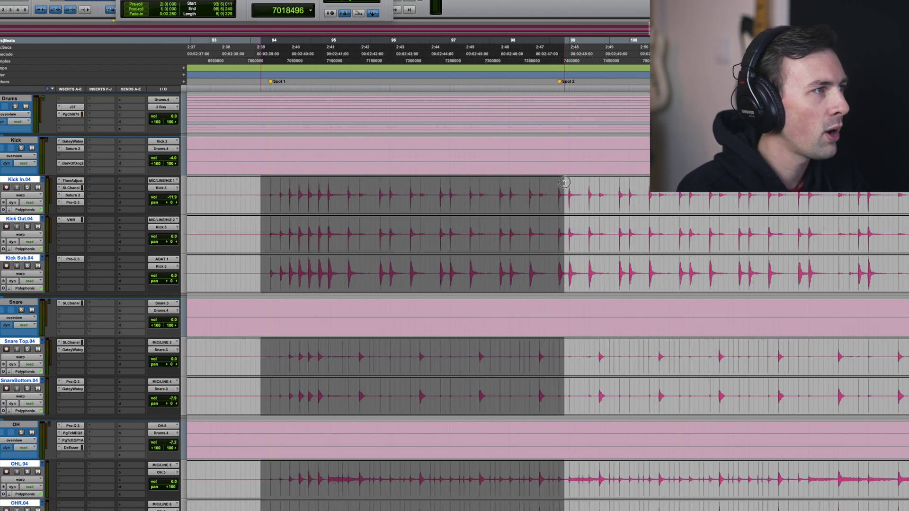
{"action": "left_click", "coordinate": [269, 198]}
{"action": "left_click", "coordinate": [263, 193]}
{"action": "key", "text": "r"}
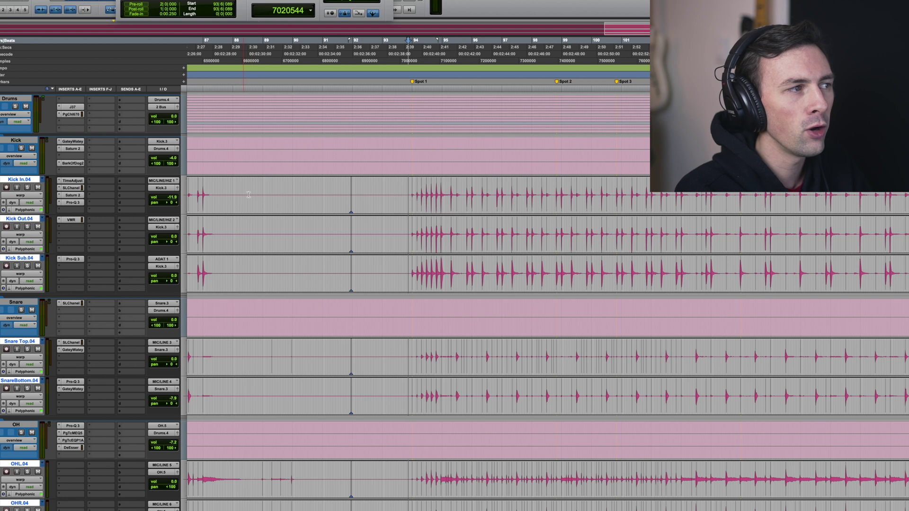
Add a warp marker on the kick hit at 99|3, just after Spot 2, across the grouped drum tracks.
{"action": "left_click", "coordinate": [558, 191]}
{"action": "key", "text": "t"}
{"action": "key", "text": "t"}
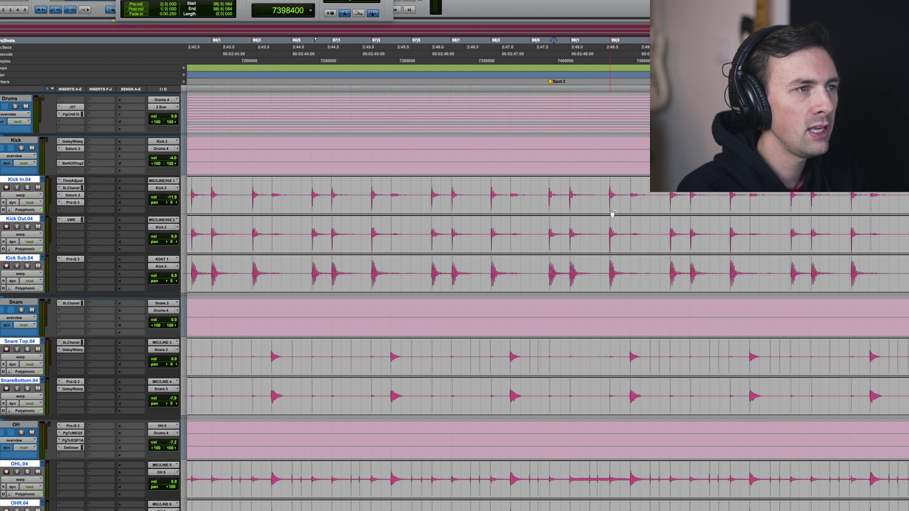
{"action": "key", "text": "r"}
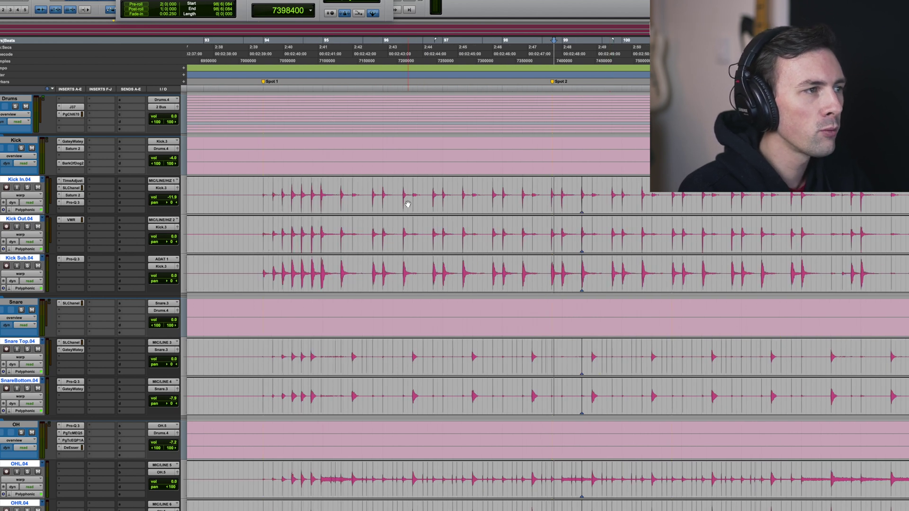
Try shifting kick hits between the two warp markers off their positions, then undo the moves.
{"action": "key", "text": "r"}
{"action": "left_click", "coordinate": [500, 193]}
{"action": "key", "text": "t"}
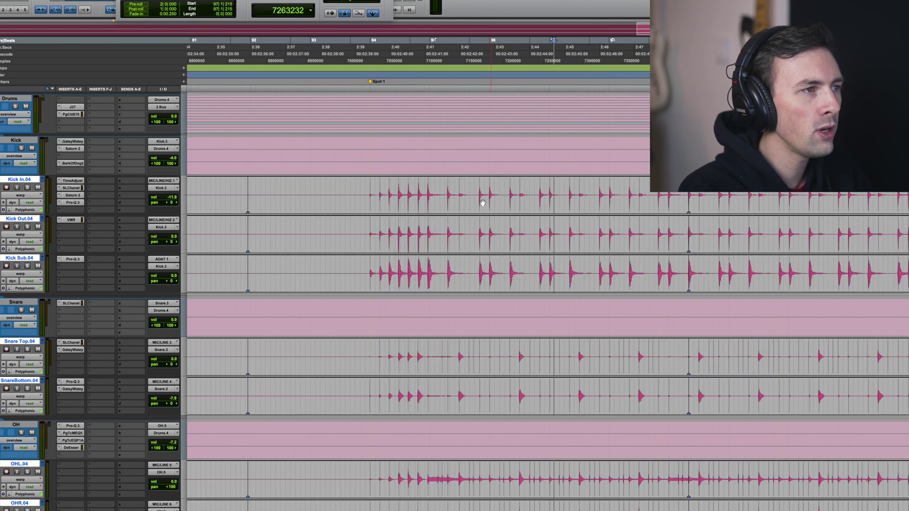
{"action": "key", "text": "Tab"}
{"action": "left_click_drag", "start_coordinate": [518, 204], "coordinate": [458, 212]}
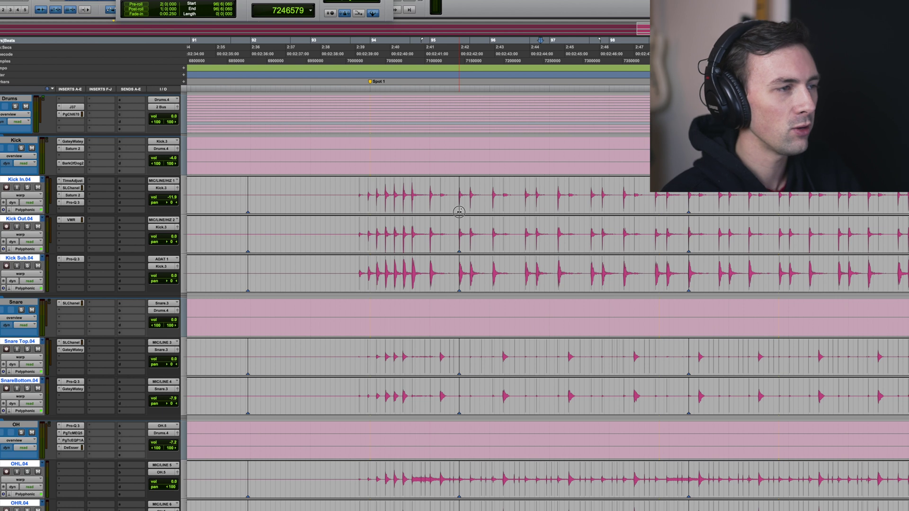
{"action": "mouse_move", "coordinate": [459, 211]}
{"action": "left_mouse_down"}
{"action": "mouse_move", "coordinate": [532, 203]}
{"action": "mouse_move", "coordinate": [458, 202]}
{"action": "mouse_move", "coordinate": [534, 204]}
{"action": "mouse_move", "coordinate": [479, 205]}
{"action": "mouse_move", "coordinate": [552, 215]}
{"action": "left_mouse_up"}
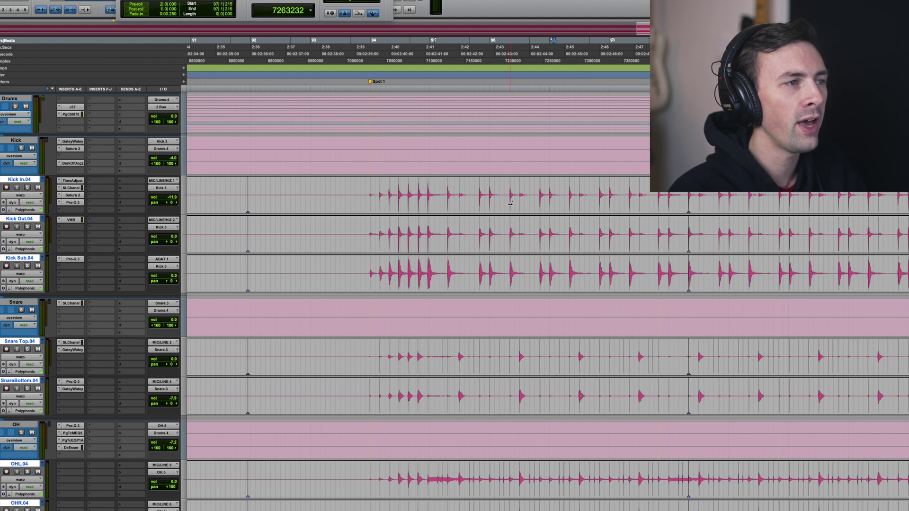
{"action": "mouse_move", "coordinate": [510, 204]}
{"action": "left_mouse_down"}
{"action": "mouse_move", "coordinate": [487, 204]}
{"action": "mouse_move", "coordinate": [515, 203]}
{"action": "mouse_move", "coordinate": [504, 203]}
{"action": "left_mouse_up"}
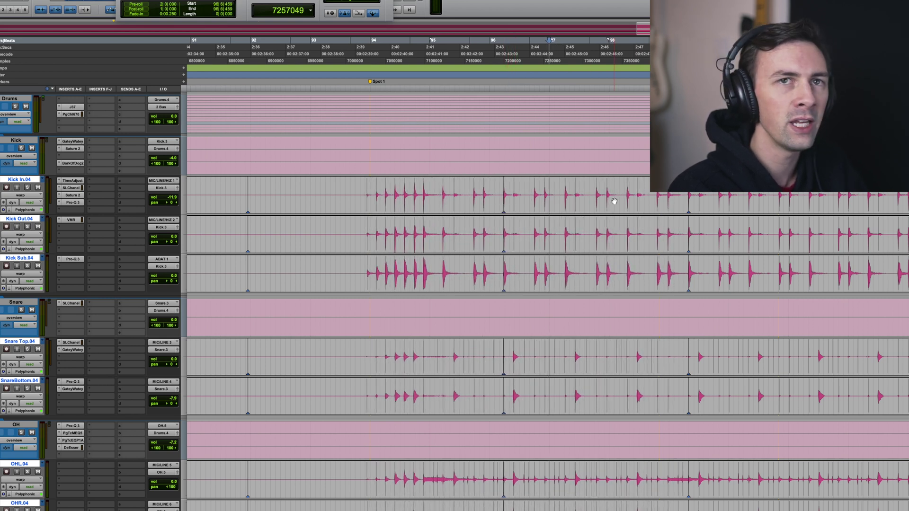
{"action": "key", "text": "ctrl+z"}
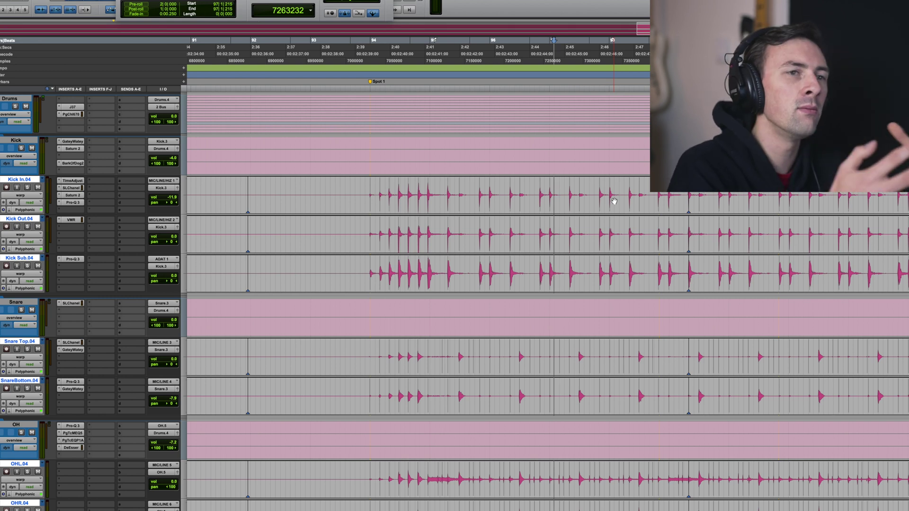
Play the drums from just before Spot 1 and listen to the timing of the fill and the following groove.
{"action": "left_click", "coordinate": [534, 194]}
{"action": "key", "text": "ctrl+bracketright"}
{"action": "key", "text": "ctrl+bracketleft"}
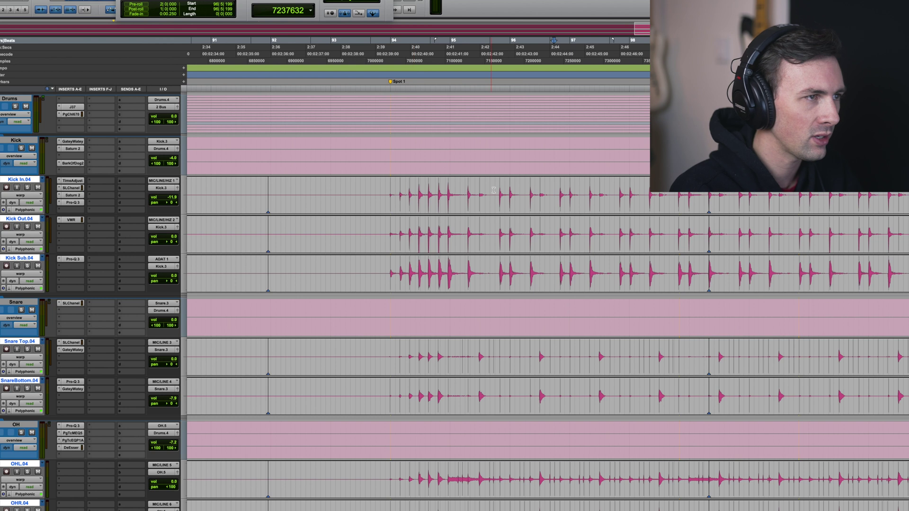
{"action": "key", "text": "space"}
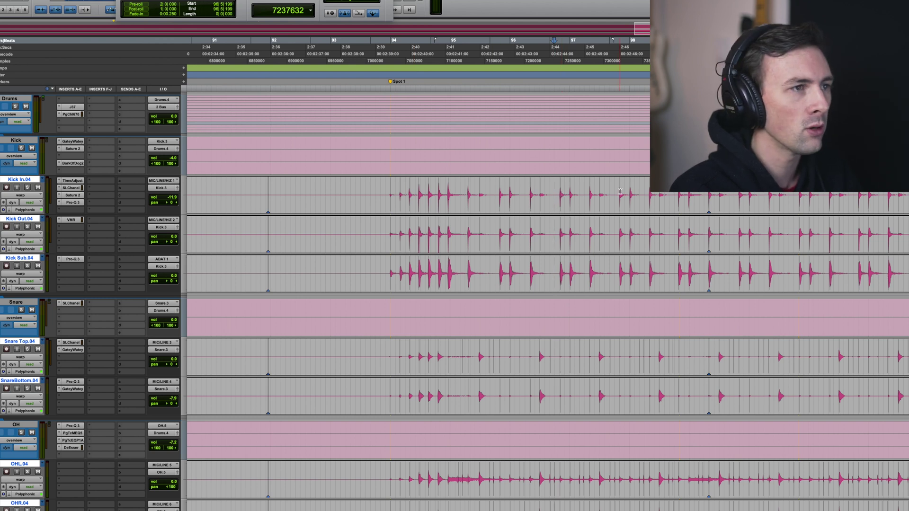
{"action": "key", "text": "space"}
{"action": "left_click", "coordinate": [299, 192]}
{"action": "key", "text": "space"}
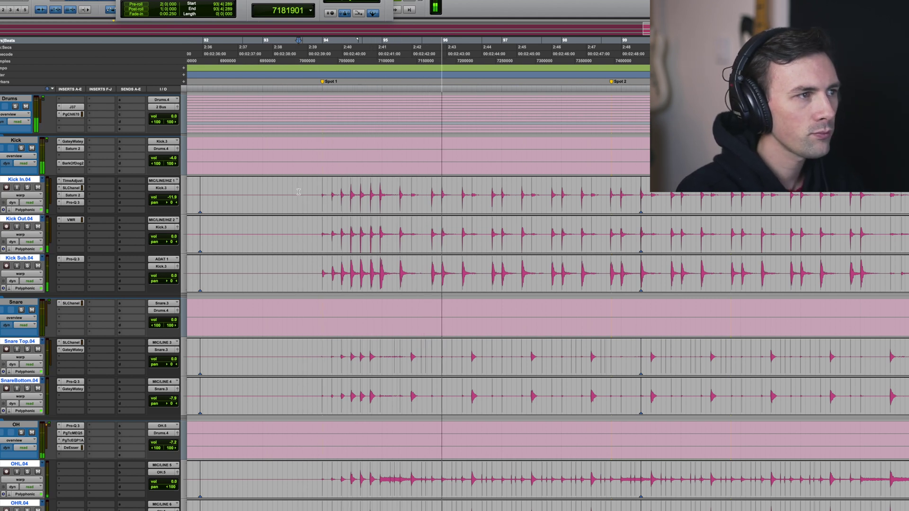
{"action": "key", "text": "space"}
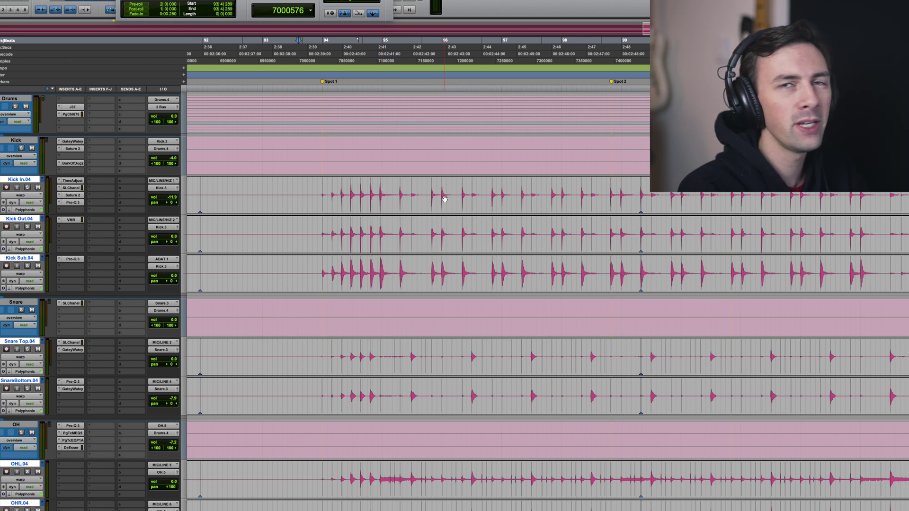
{"action": "left_click", "coordinate": [309, 190]}
{"action": "key", "text": "space"}
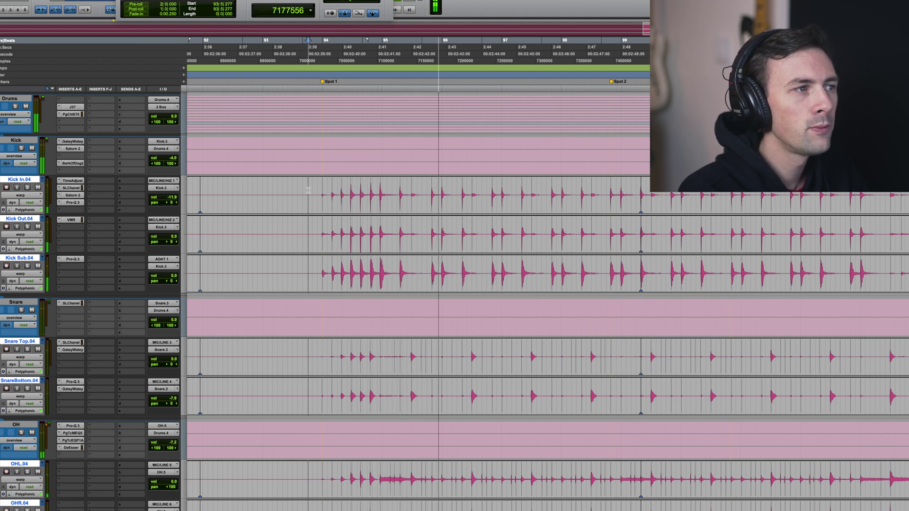
{"action": "key", "text": "space"}
Add a warp marker on the kick hit just before bar 96 and check it across the drum tracks.
{"action": "left_click", "coordinate": [467, 196]}
{"action": "key", "text": "super+bracketright"}
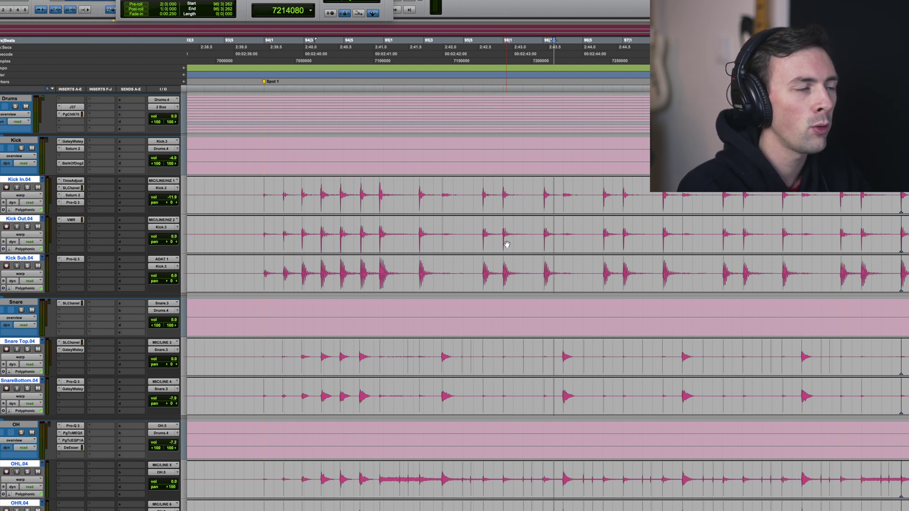
{"action": "left_click", "coordinate": [483, 211]}
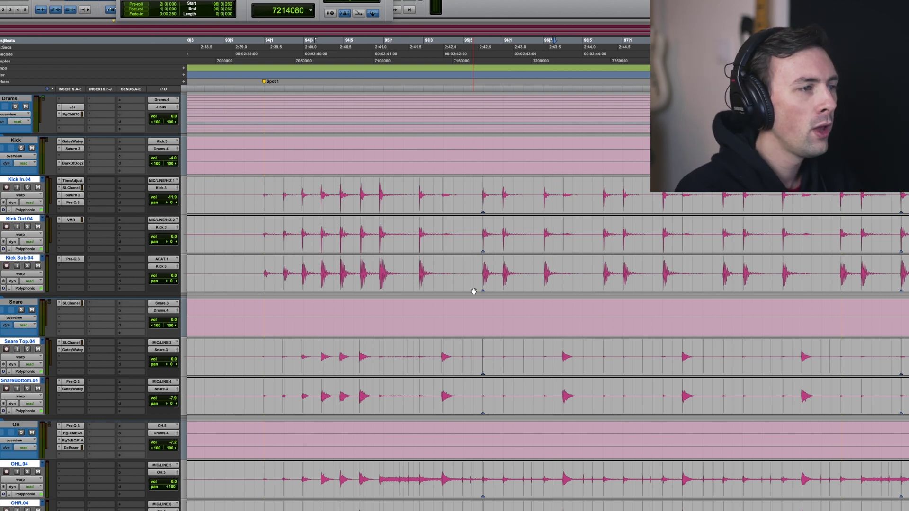
{"action": "scroll", "coordinate": [474, 292], "scroll_direction": "down", "scroll_amount": 3}
{"action": "scroll", "coordinate": [474, 291], "scroll_direction": "up", "scroll_amount": 3}
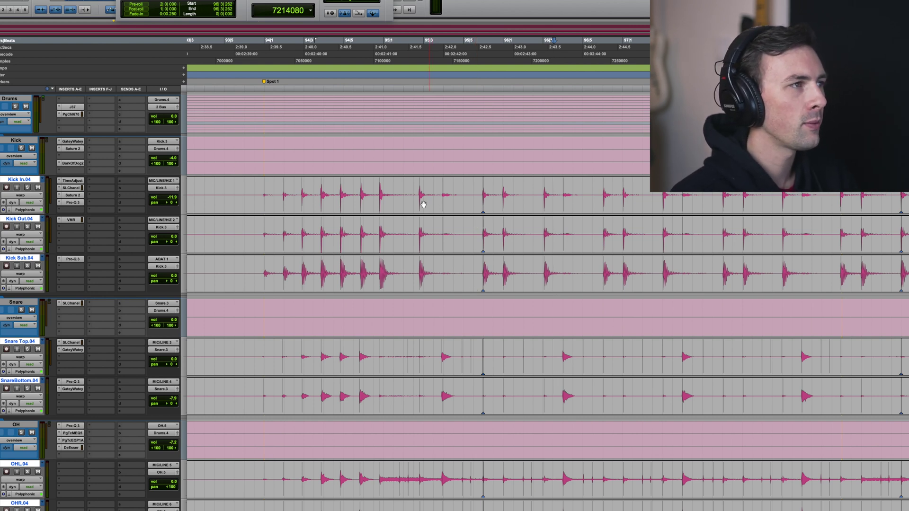
Play the fill from Spot 1 and single out the kick hits around bar 95 to judge their timing.
{"action": "left_click_drag", "start_coordinate": [434, 190], "coordinate": [410, 191]}
{"action": "left_click", "coordinate": [263, 188]}
{"action": "key", "text": "space"}
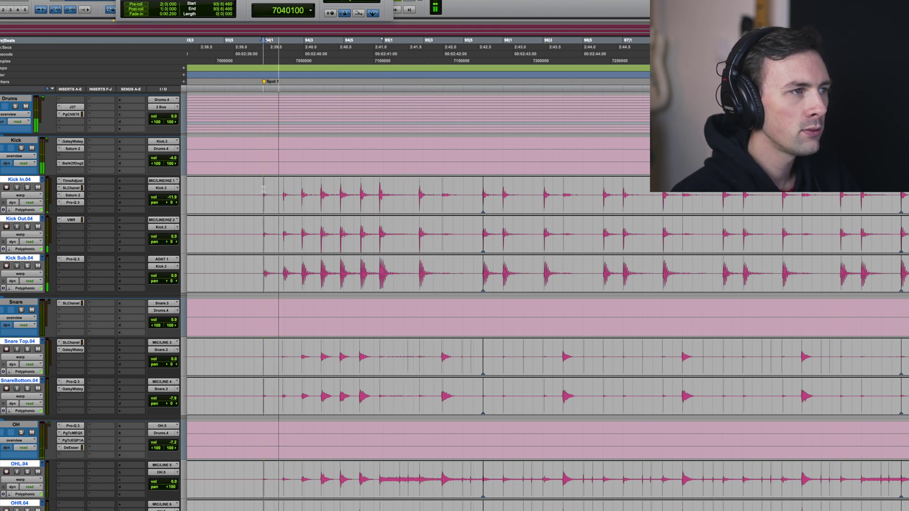
{"action": "key", "text": "space"}
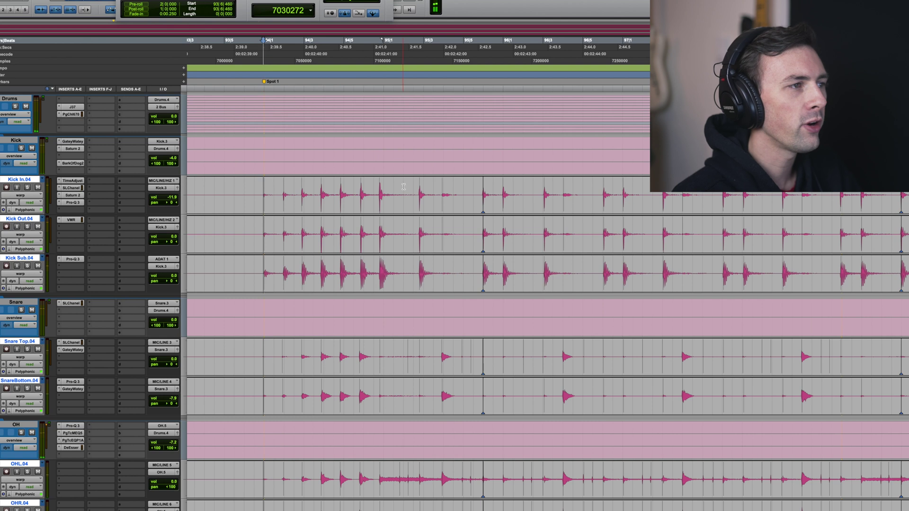
{"action": "left_click_drag", "start_coordinate": [396, 193], "coordinate": [376, 192]}
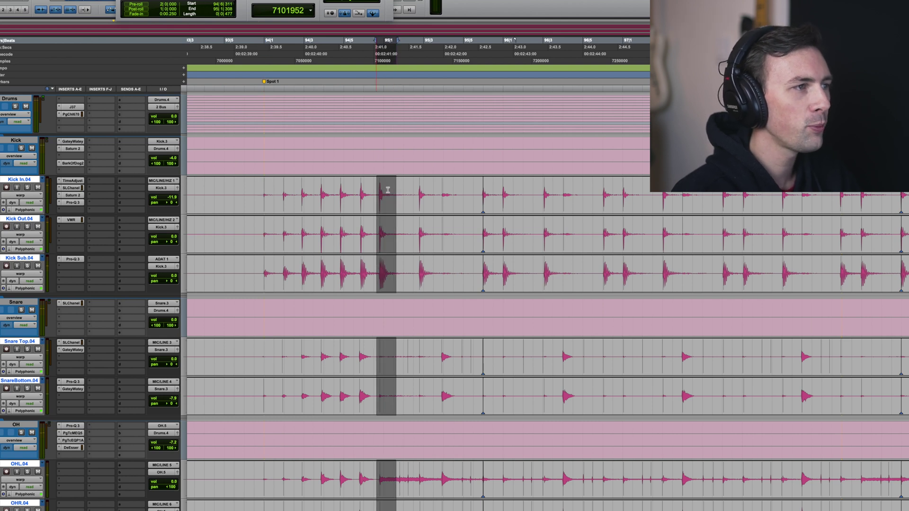
{"action": "left_click", "coordinate": [261, 191]}
{"action": "key", "text": "space"}
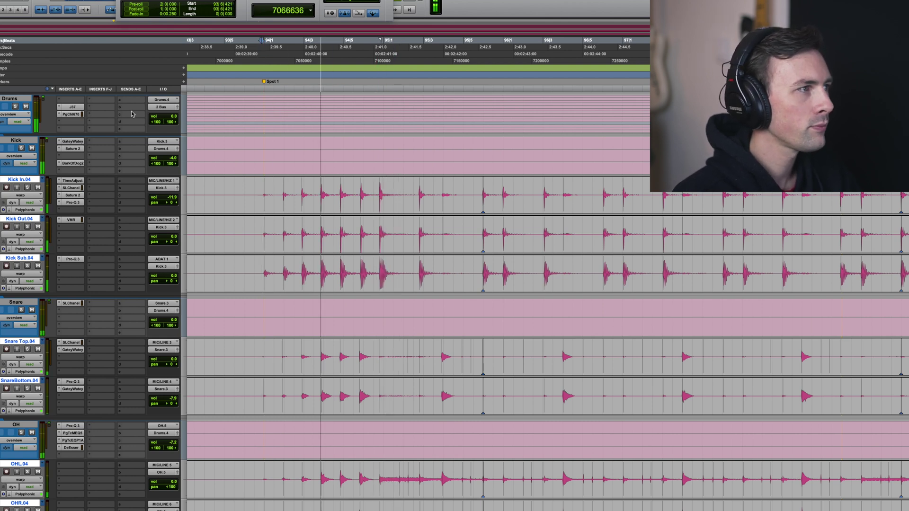
{"action": "key", "text": "space"}
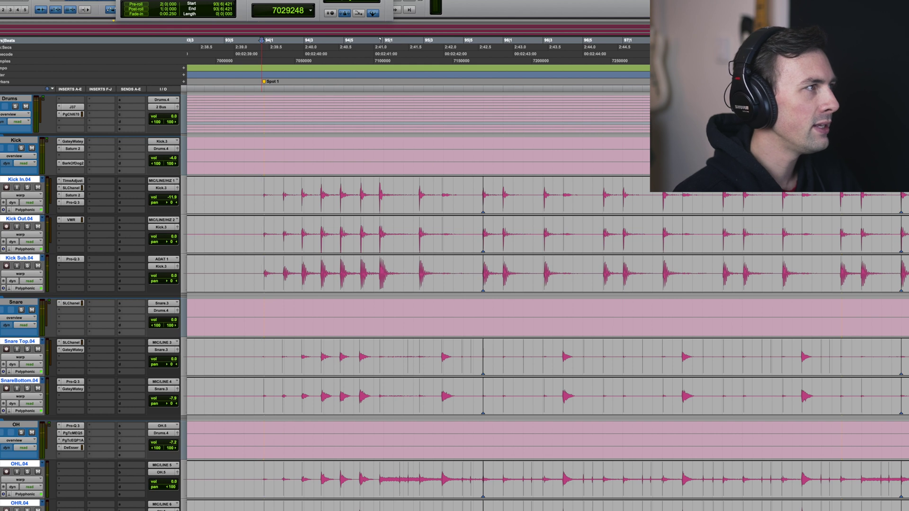
Warp the kick hit at bar 95 onto the 95|1 grid line and play back from before Spot 1.
{"action": "left_click", "coordinate": [422, 190]}
{"action": "left_click", "coordinate": [394, 194]}
{"action": "left_click", "coordinate": [382, 199]}
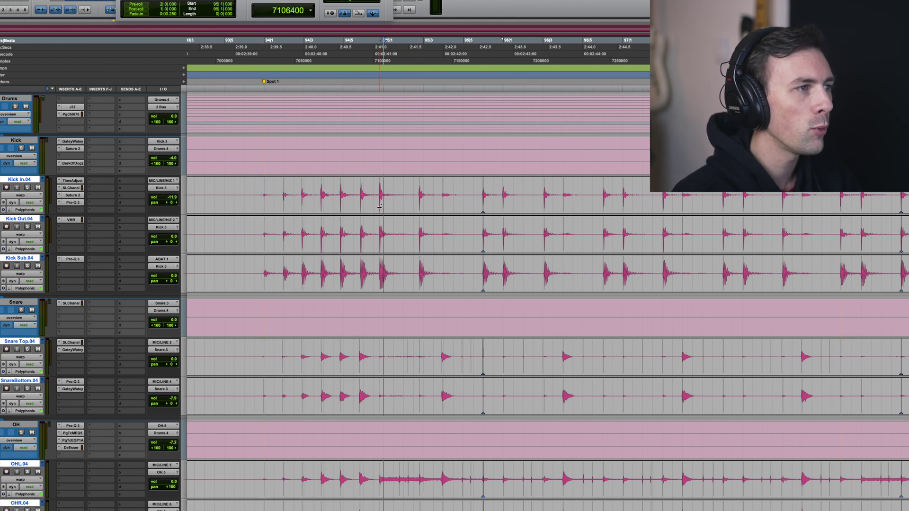
{"action": "key", "text": "KP_Add"}
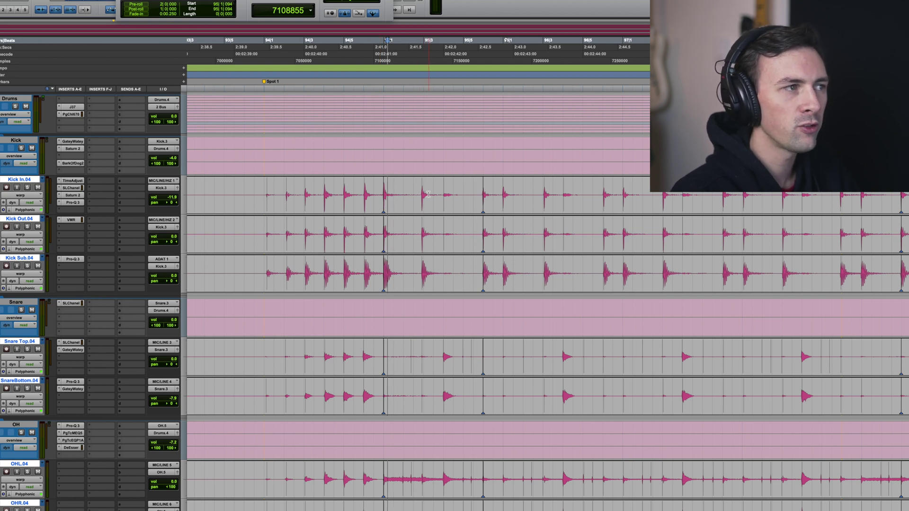
{"action": "left_click", "coordinate": [210, 185]}
{"action": "key", "text": "space"}
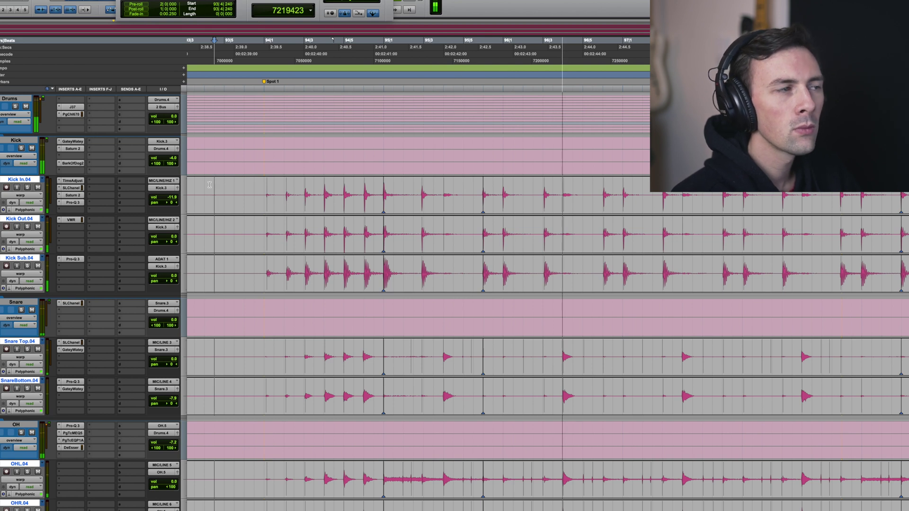
{"action": "key", "text": "space"}
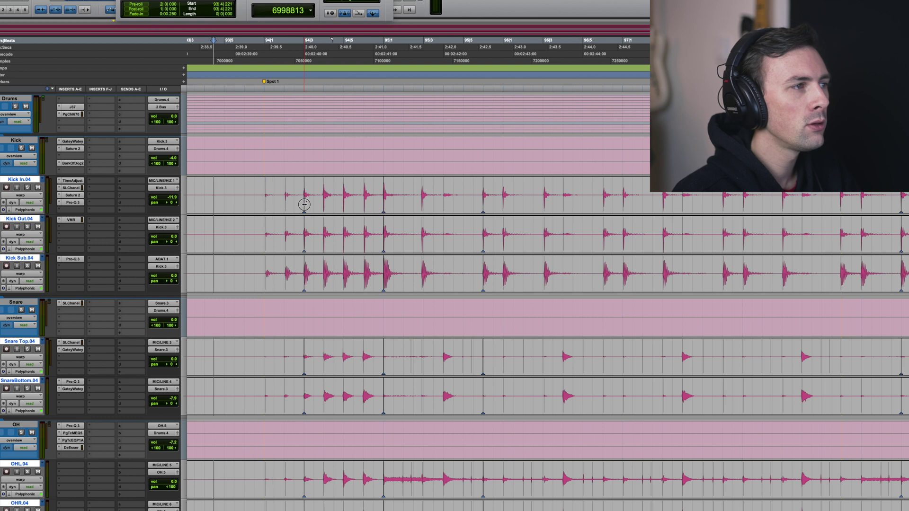
Warp the second kick hit of the fill onto the 94|2 grid line and play back from before Spot 1.
{"action": "left_click_drag", "start_coordinate": [286, 203], "coordinate": [285, 203]}
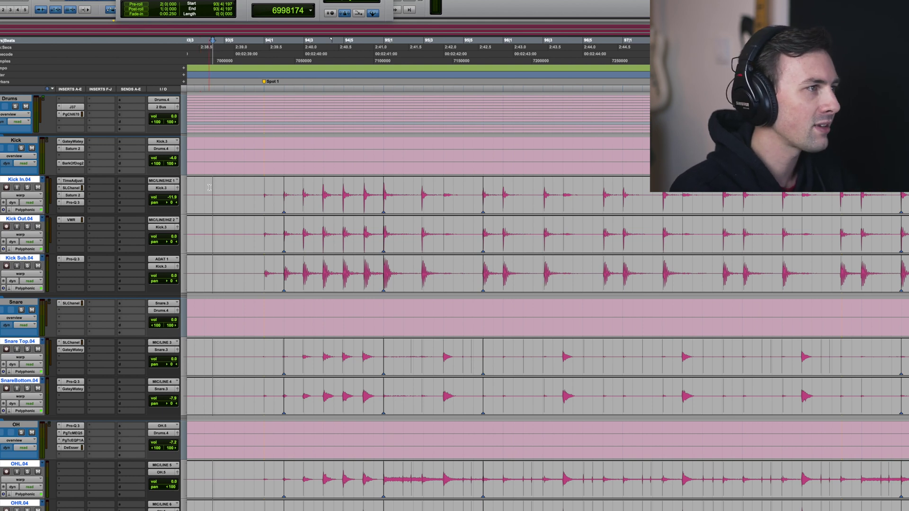
{"action": "left_click", "coordinate": [209, 188]}
{"action": "key", "text": "space"}
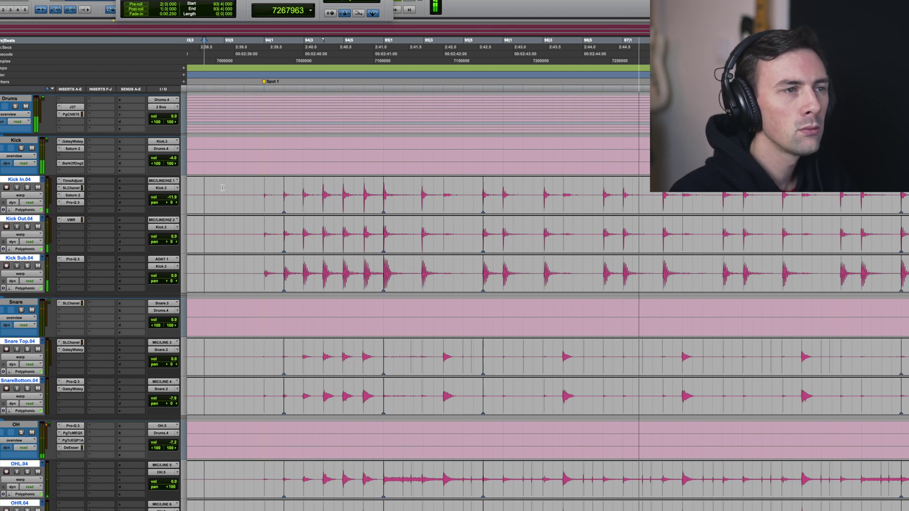
{"action": "key", "text": "space"}
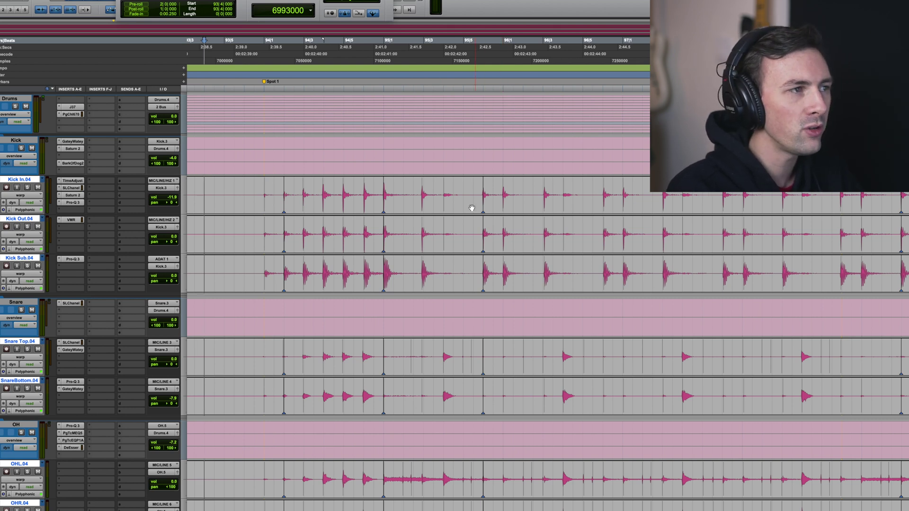
Try warping the kick hit at 95|3 onto the grid and play back from Spot 1.
{"action": "left_click", "coordinate": [423, 205]}
{"action": "left_click", "coordinate": [264, 183]}
{"action": "key", "text": "space"}
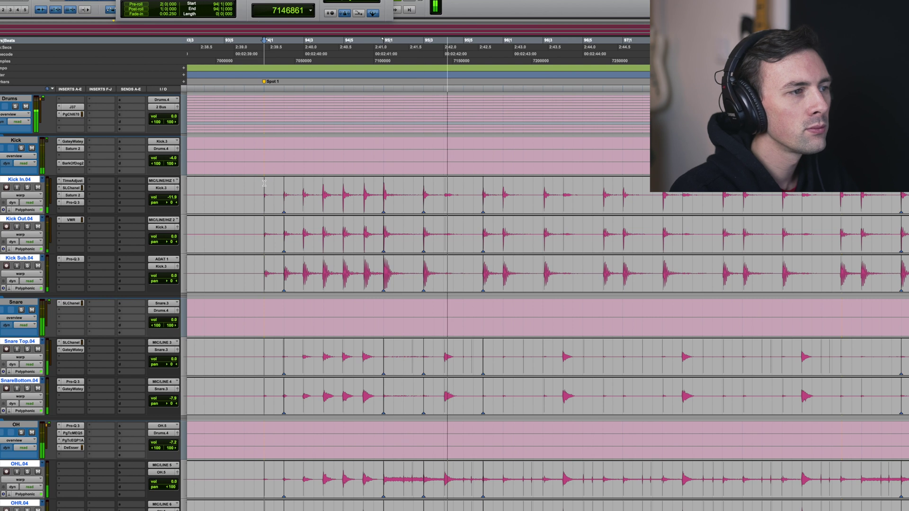
{"action": "key", "text": "space"}
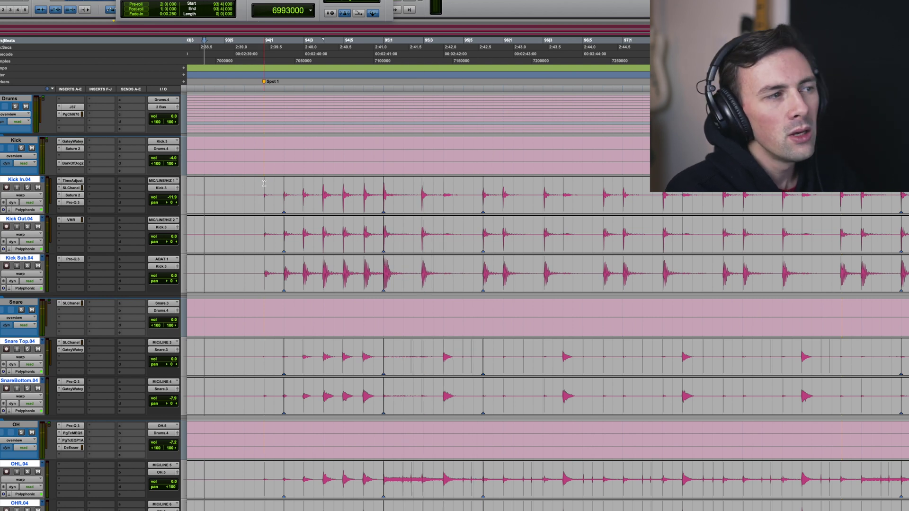
Play the passage around Spot 3 from 99|5 to judge the timing of its kick hits.
{"action": "left_click", "coordinate": [387, 233]}
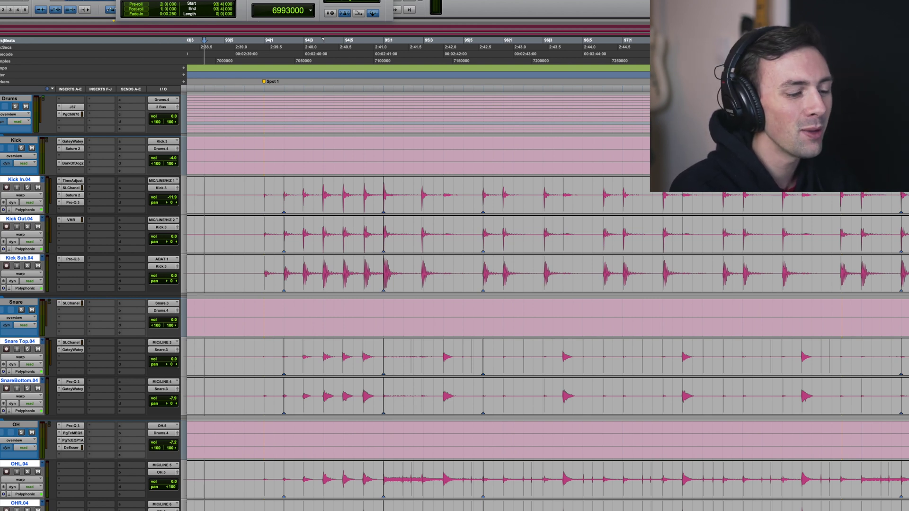
{"action": "scroll", "coordinate": [548, 284], "scroll_direction": "right", "scroll_amount": 10}
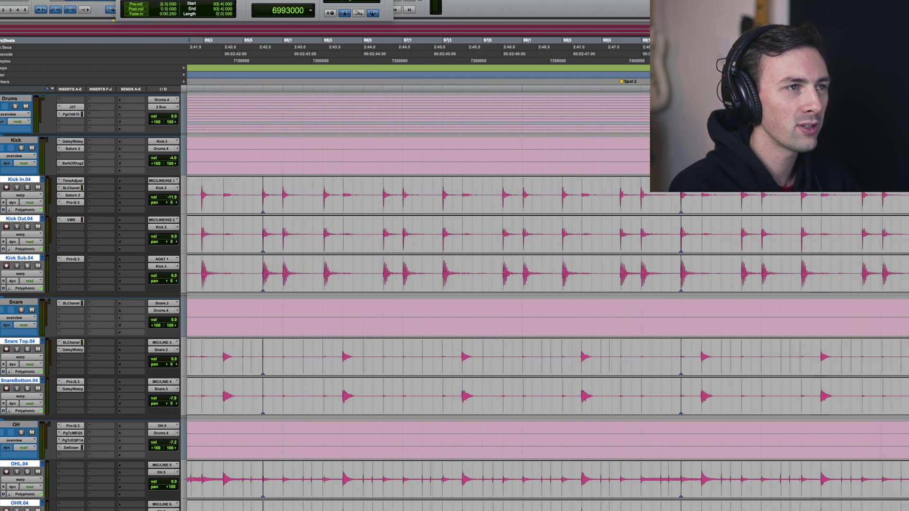
{"action": "scroll", "coordinate": [547, 284], "scroll_direction": "right", "scroll_amount": 5}
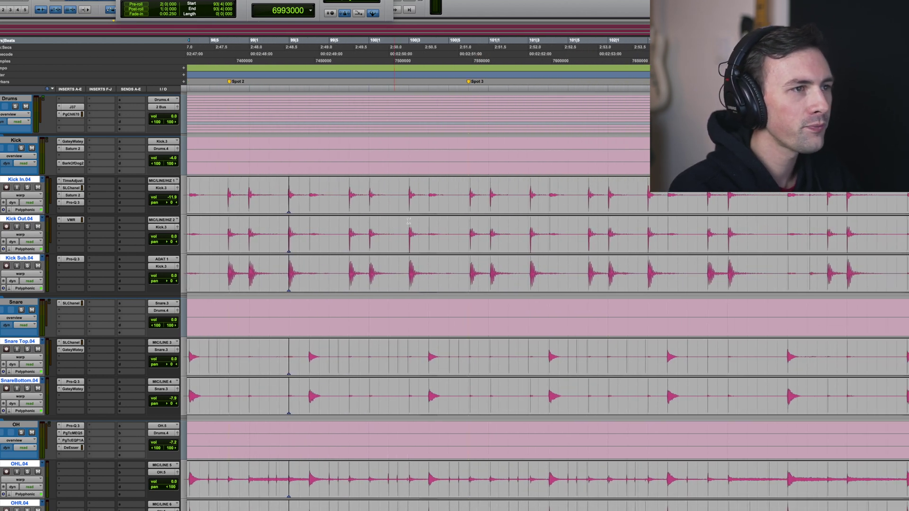
{"action": "left_click", "coordinate": [339, 225]}
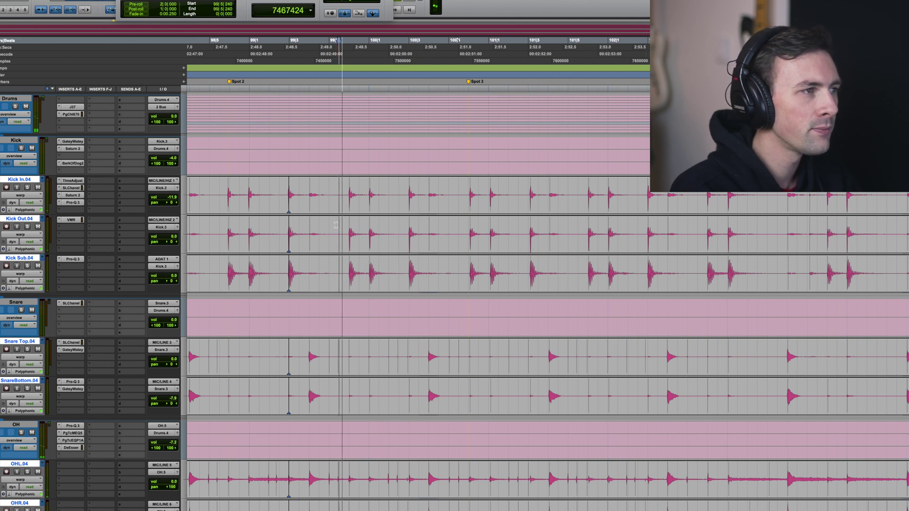
{"action": "key", "text": "space"}
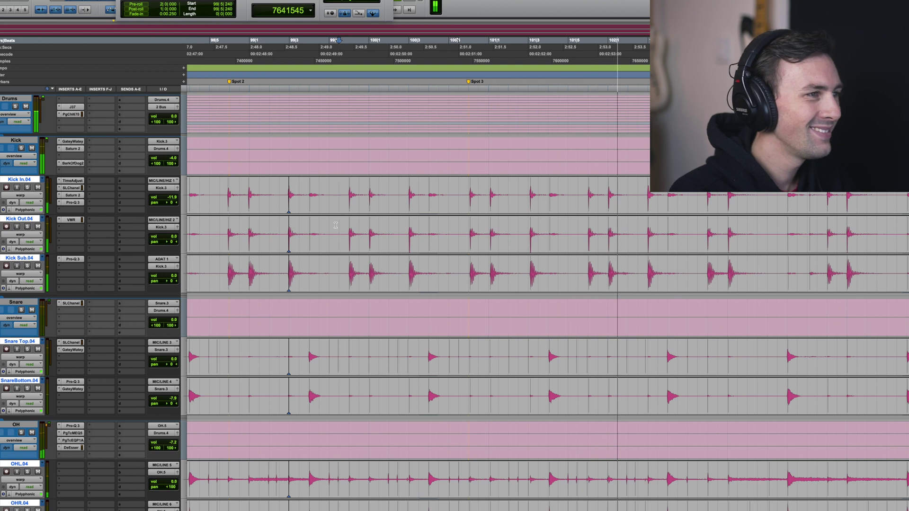
{"action": "key", "text": "space"}
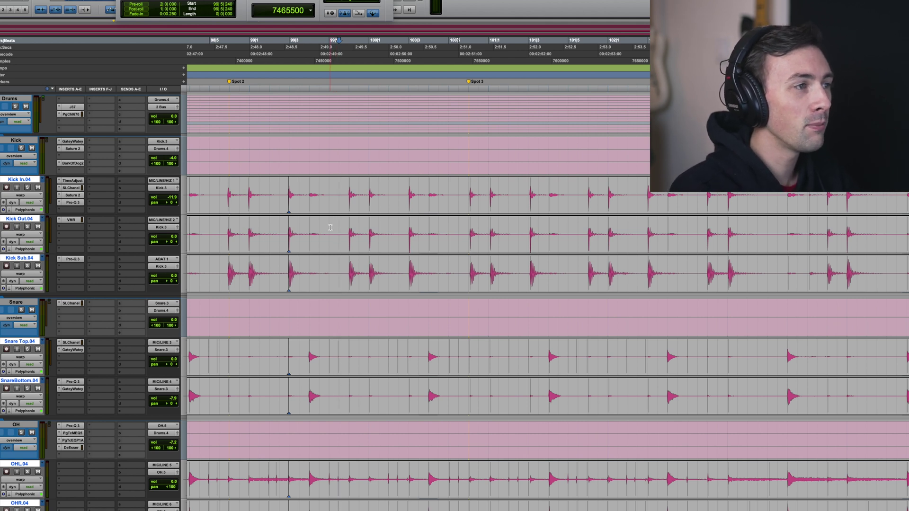
{"action": "key", "text": "space"}
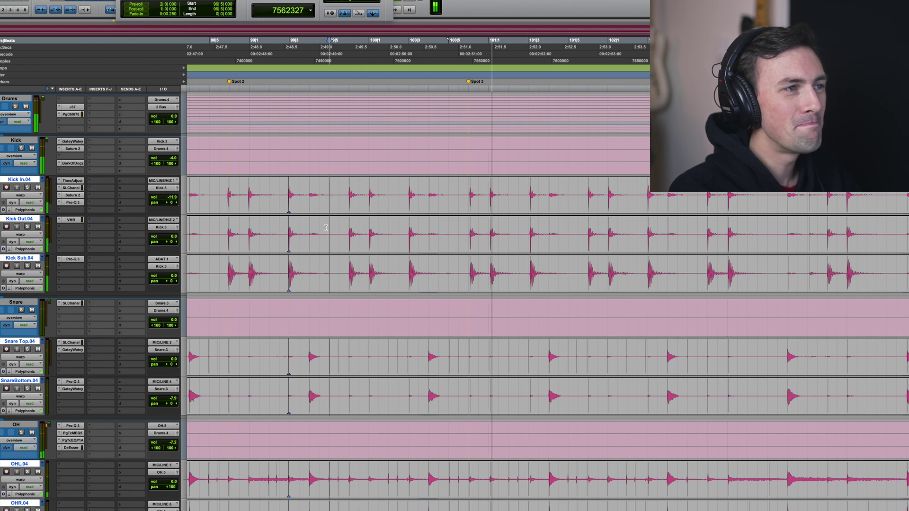
{"action": "key", "text": "space"}
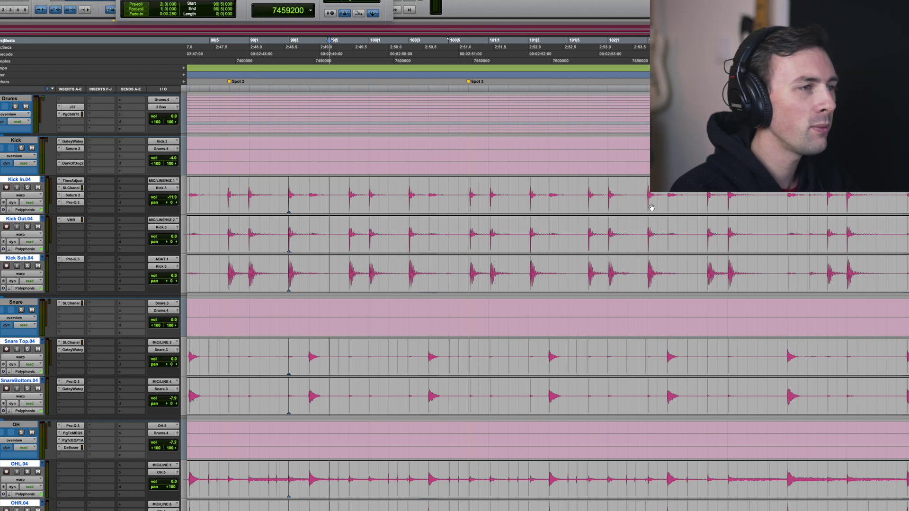
Anchor the snare hit before Spot 3 and the kick hit before bar 102, warp the Spot 3 kick onto the grid, and play back.
{"action": "left_click", "coordinate": [589, 210]}
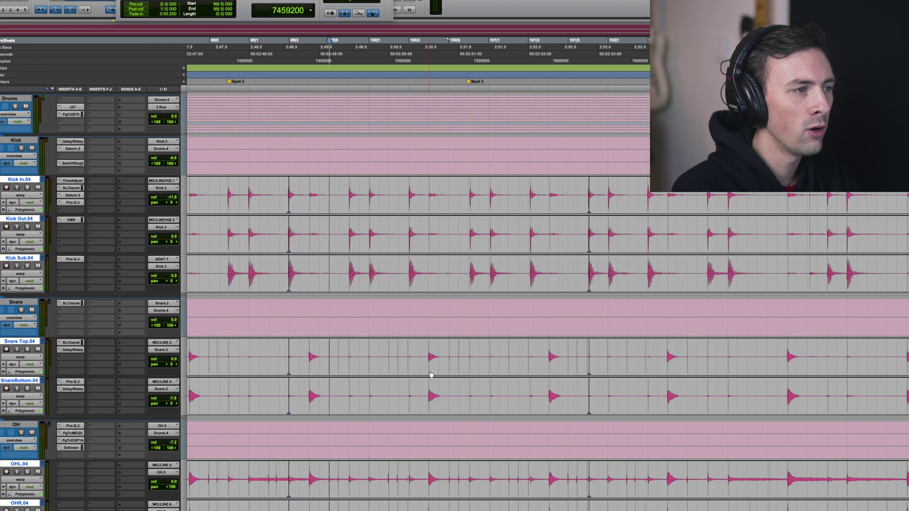
{"action": "left_click", "coordinate": [429, 373]}
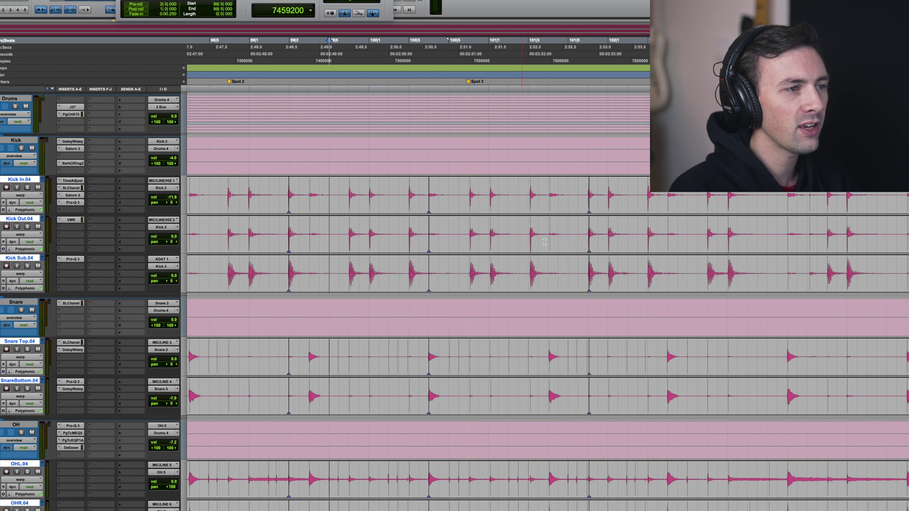
{"action": "left_click", "coordinate": [469, 204]}
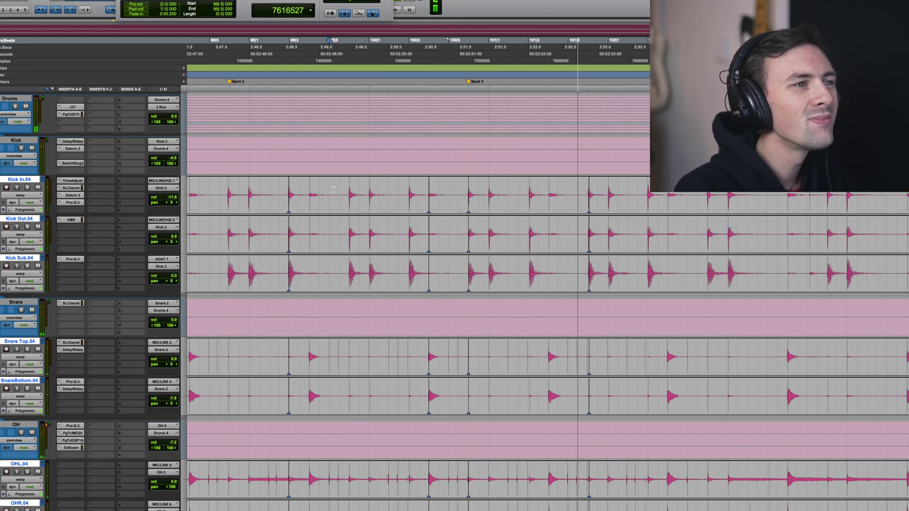
{"action": "key", "text": "space"}
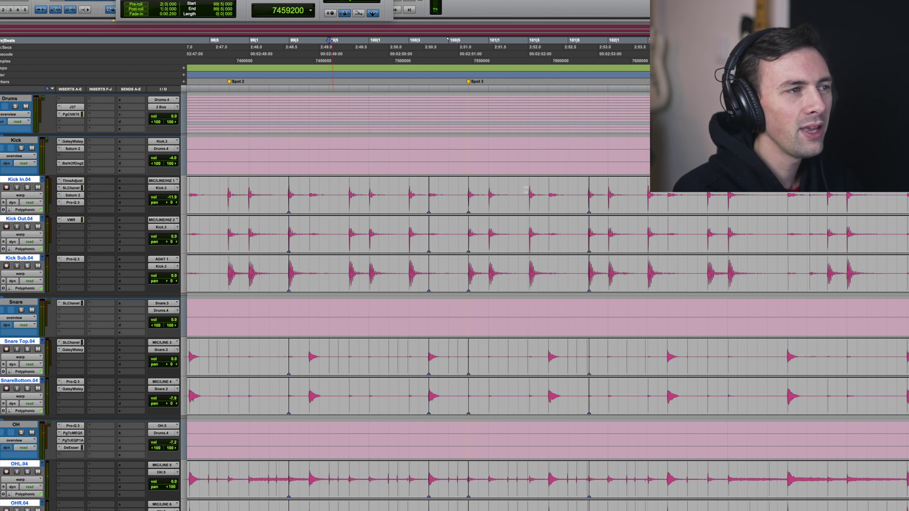
Compare playback from around 100|2 with the Spot 3 kick warp undone and restored.
{"action": "key", "text": "space"}
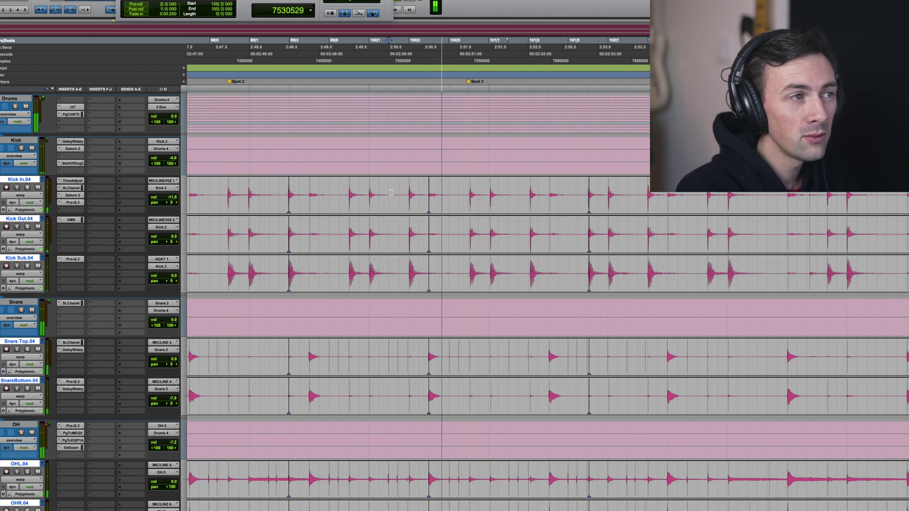
{"action": "key", "text": "space"}
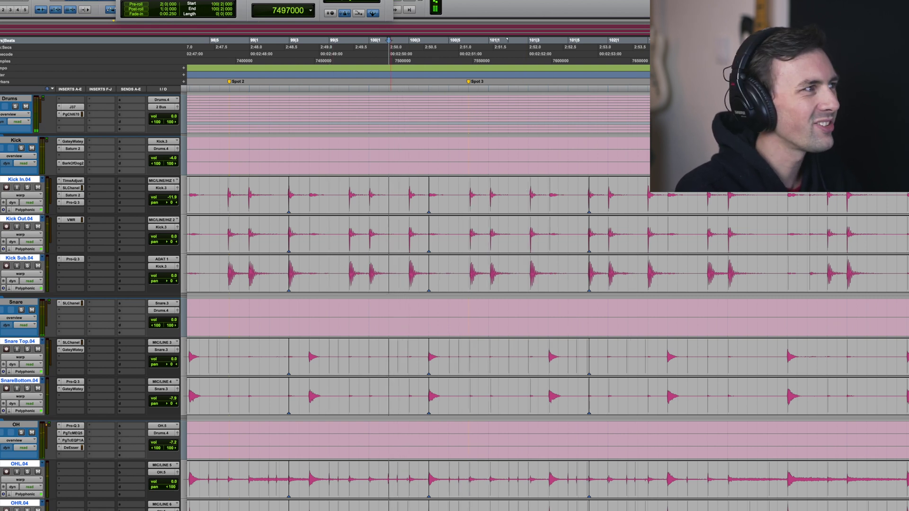
{"action": "left_click", "coordinate": [33, 1]}
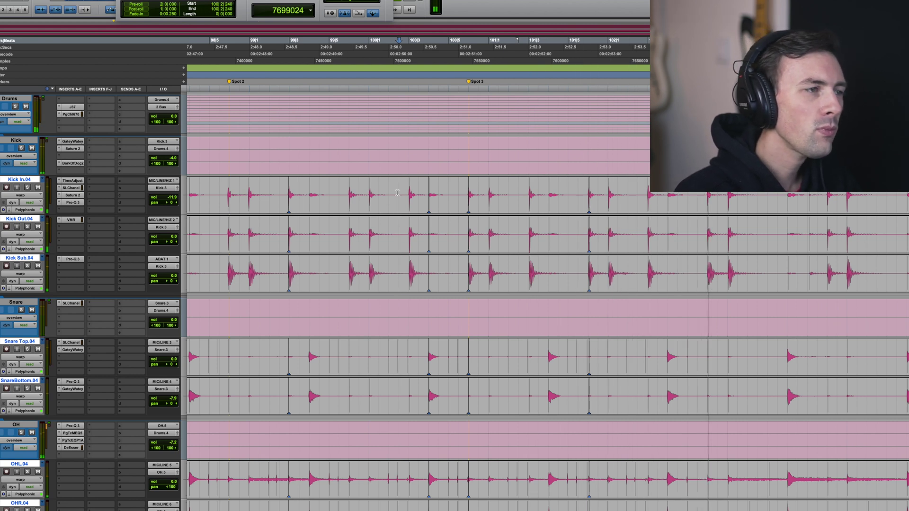
{"action": "key", "text": "space"}
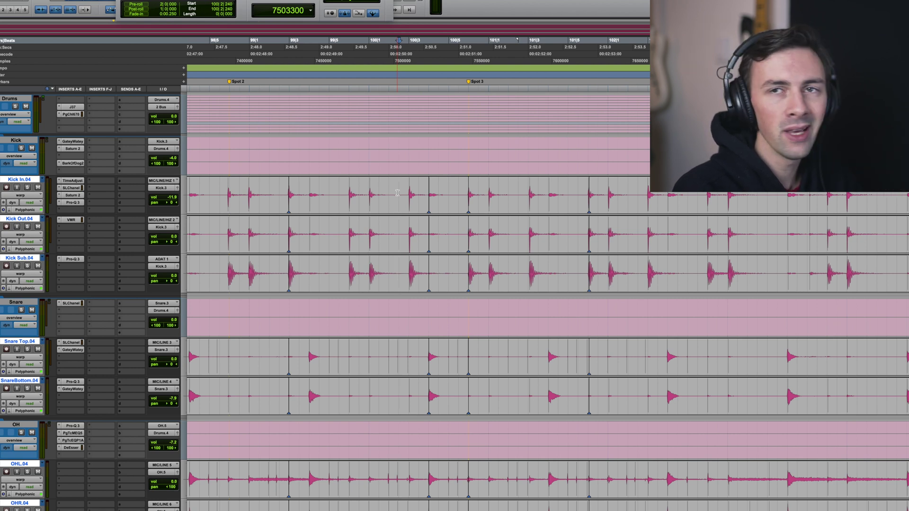
Move on to Spot 4 and place the playback position before it at 104|4|240.
{"action": "key", "text": "r"}
{"action": "key", "text": "r"}
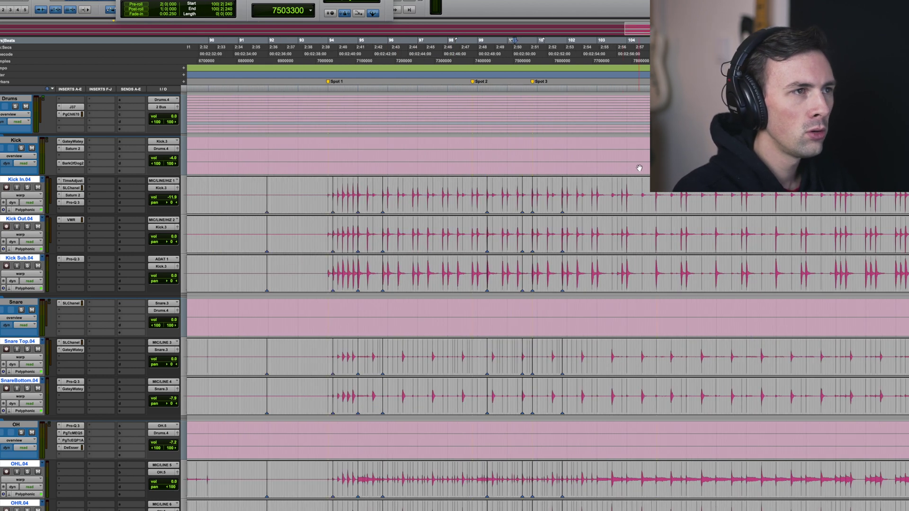
{"action": "key", "text": "t"}
{"action": "key", "text": "t"}
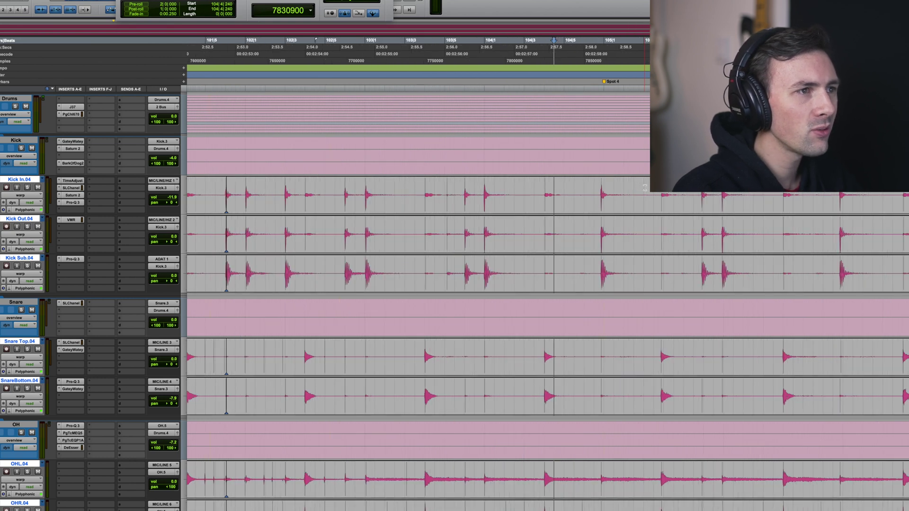